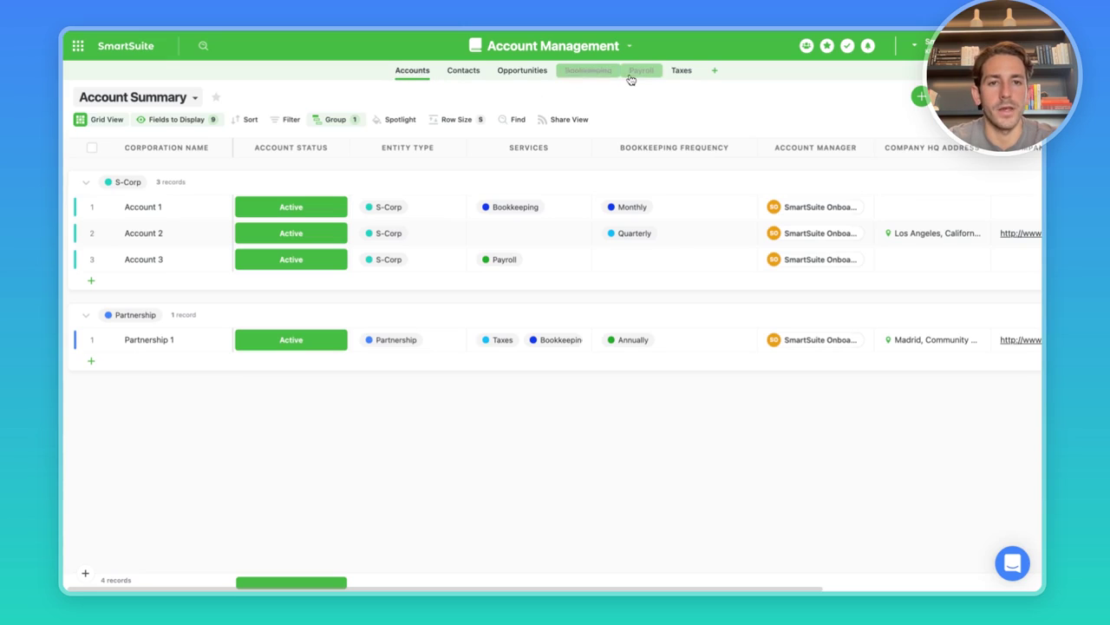
Step: Open the Account 1 record from the Account Summary grid to view its General Information
drag(639, 74, 659, 85)
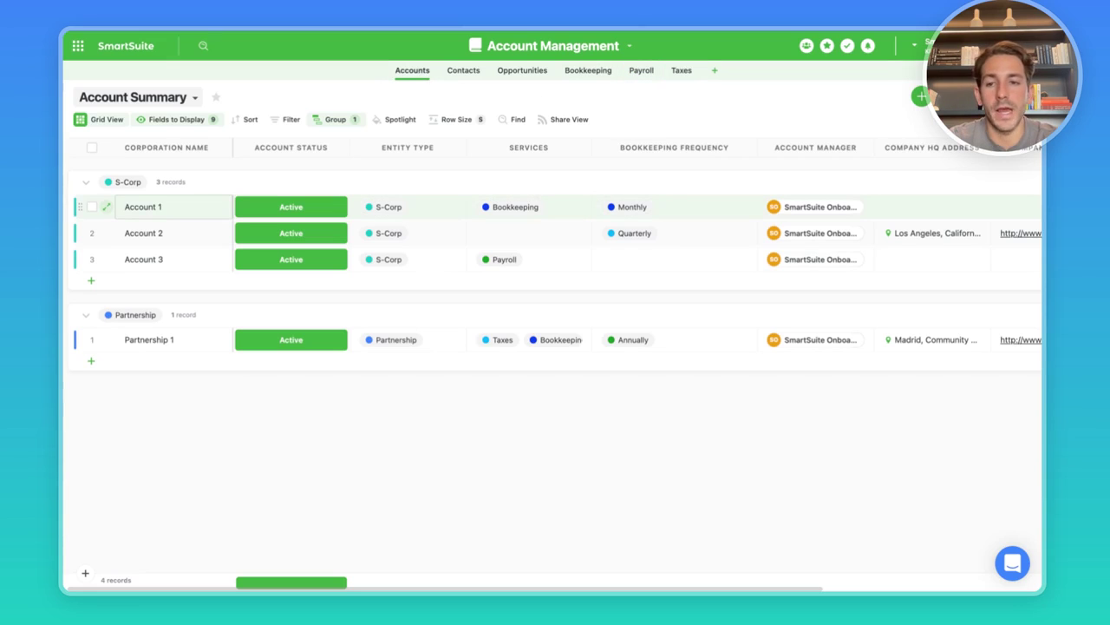
click(186, 214)
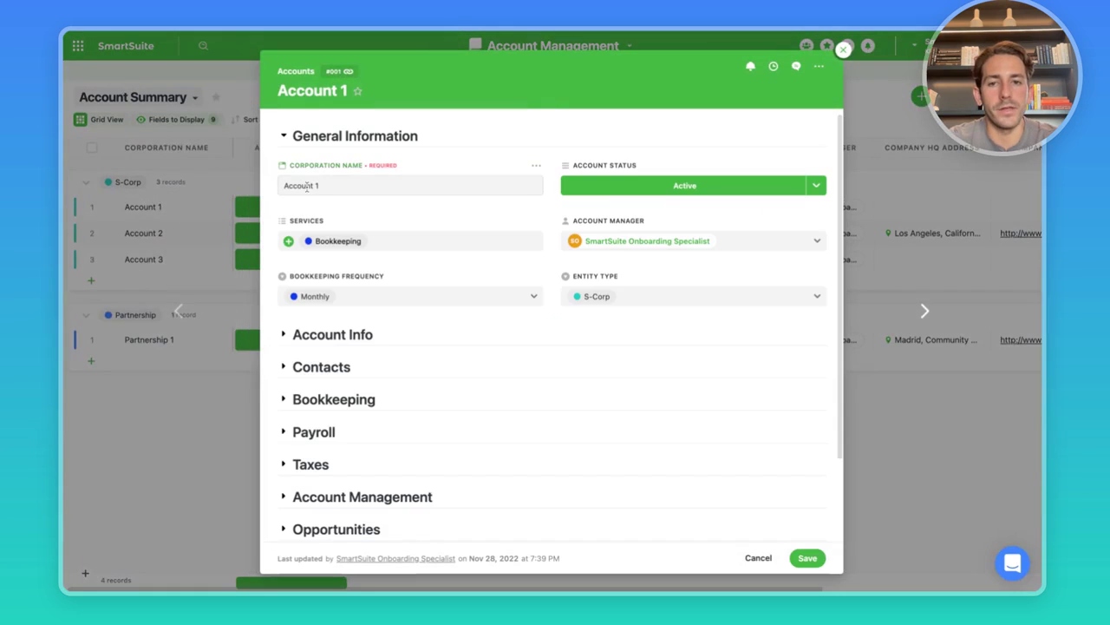
click(634, 184)
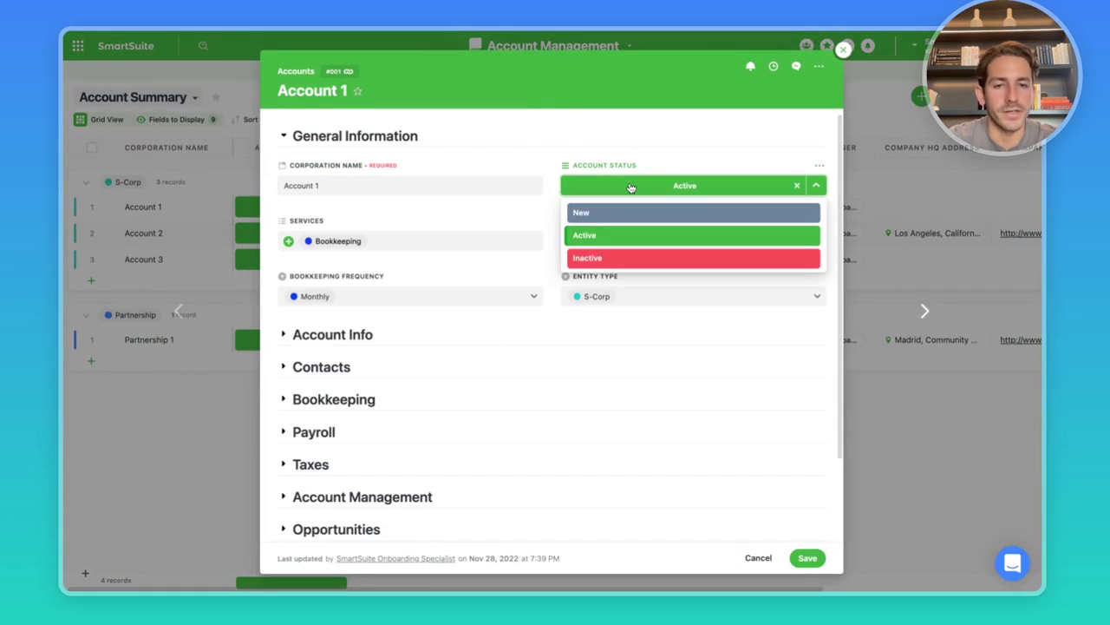
click(680, 162)
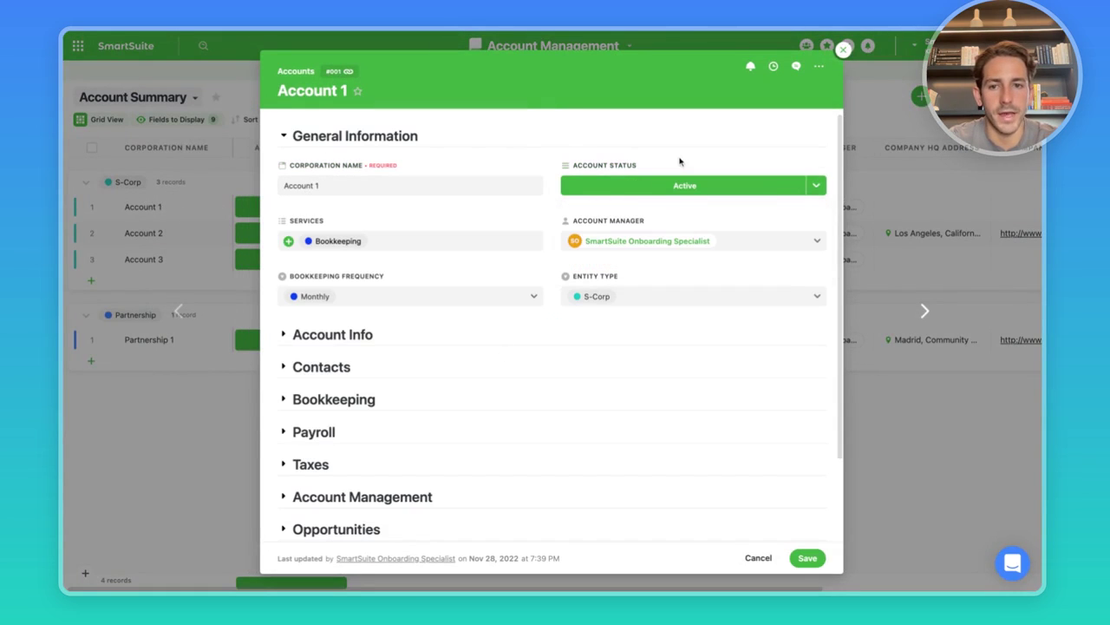
click(478, 246)
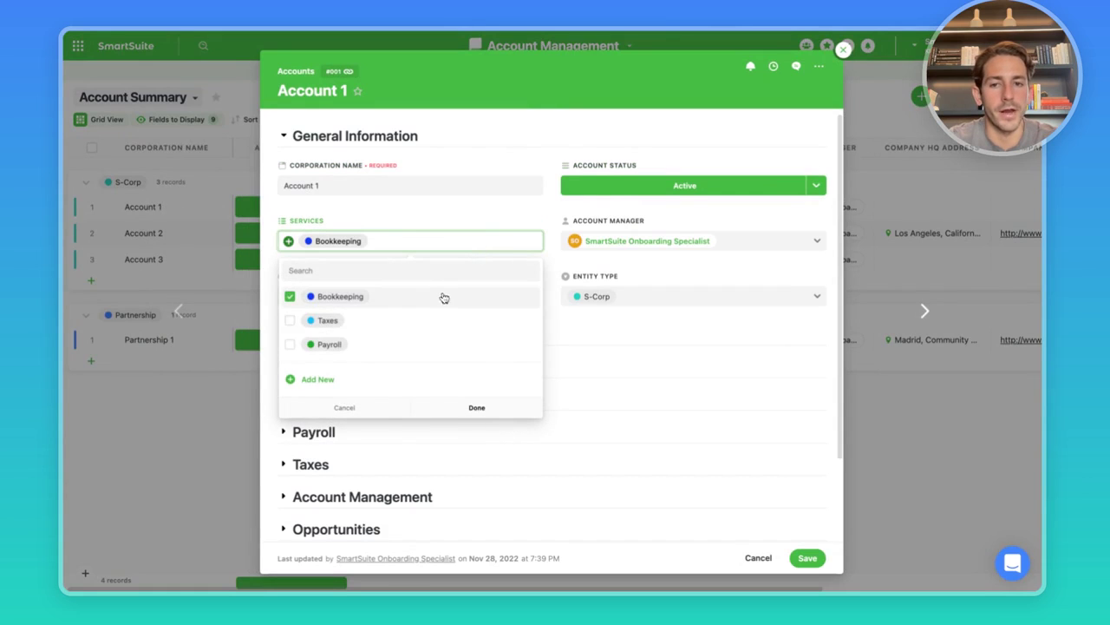
click(485, 211)
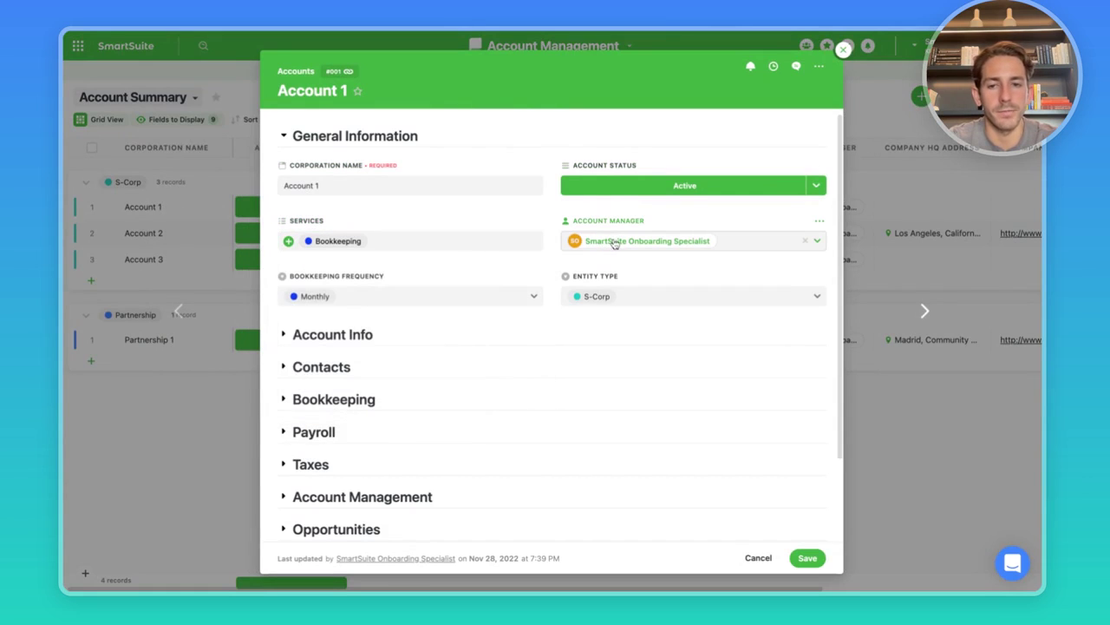
click(421, 297)
click(421, 297)
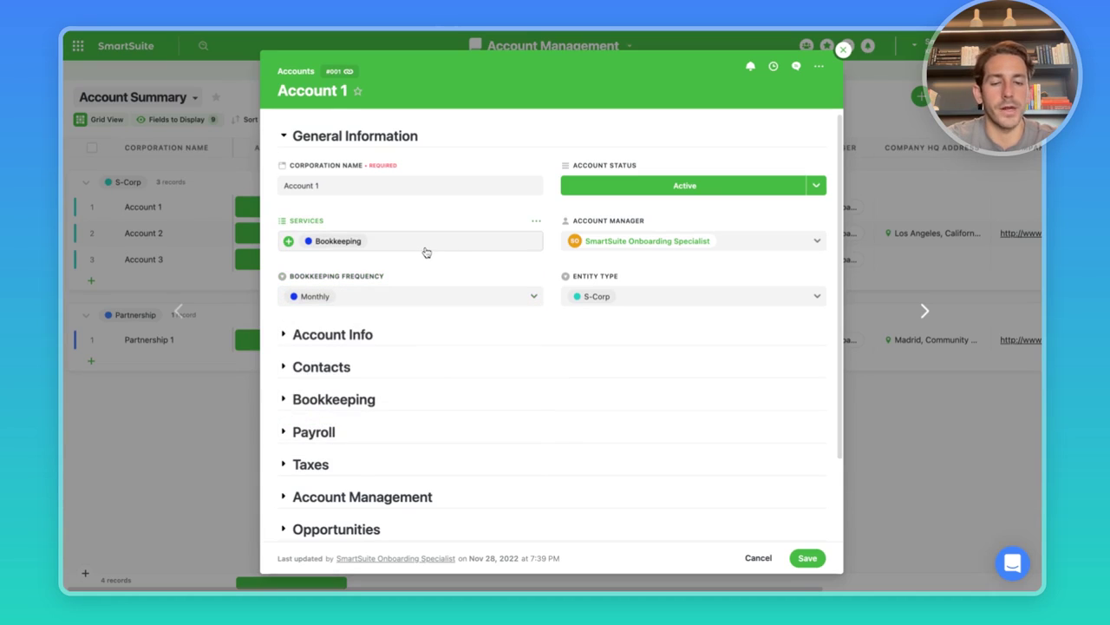
click(720, 299)
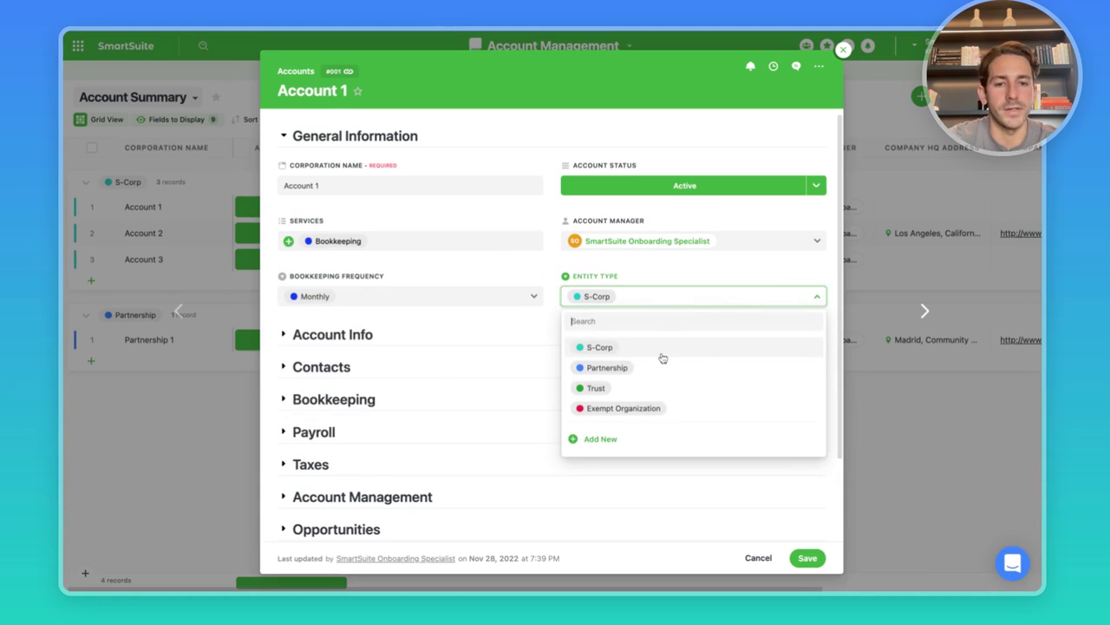
click(673, 293)
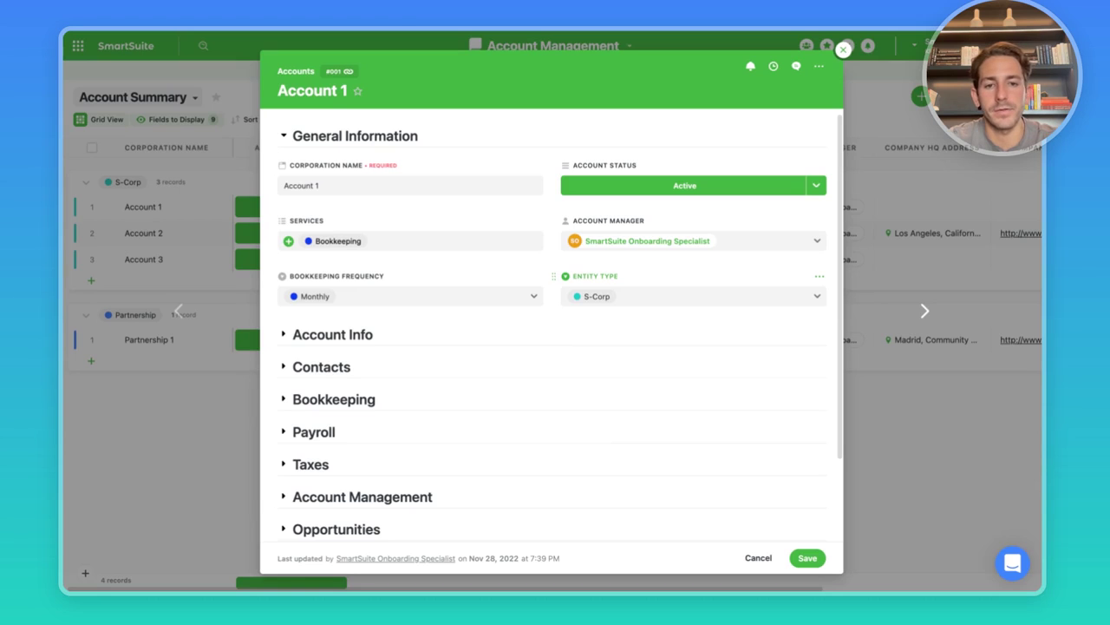
scroll(359, 278, down, 1)
click(359, 258)
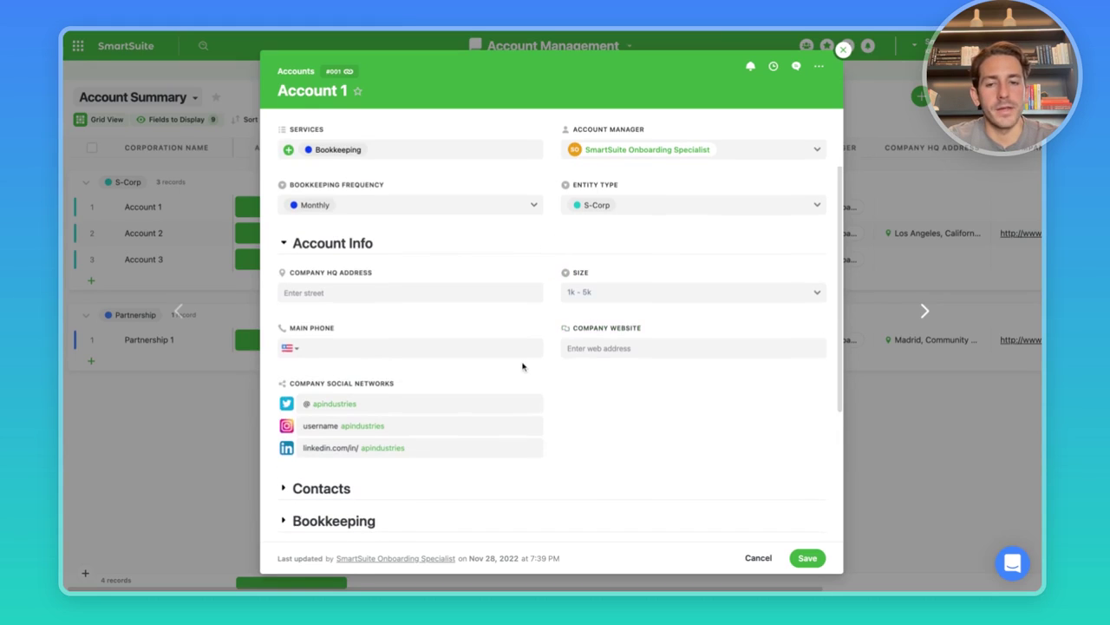
Step: Expand Account 1's Contacts section
scroll(522, 366, down, 2)
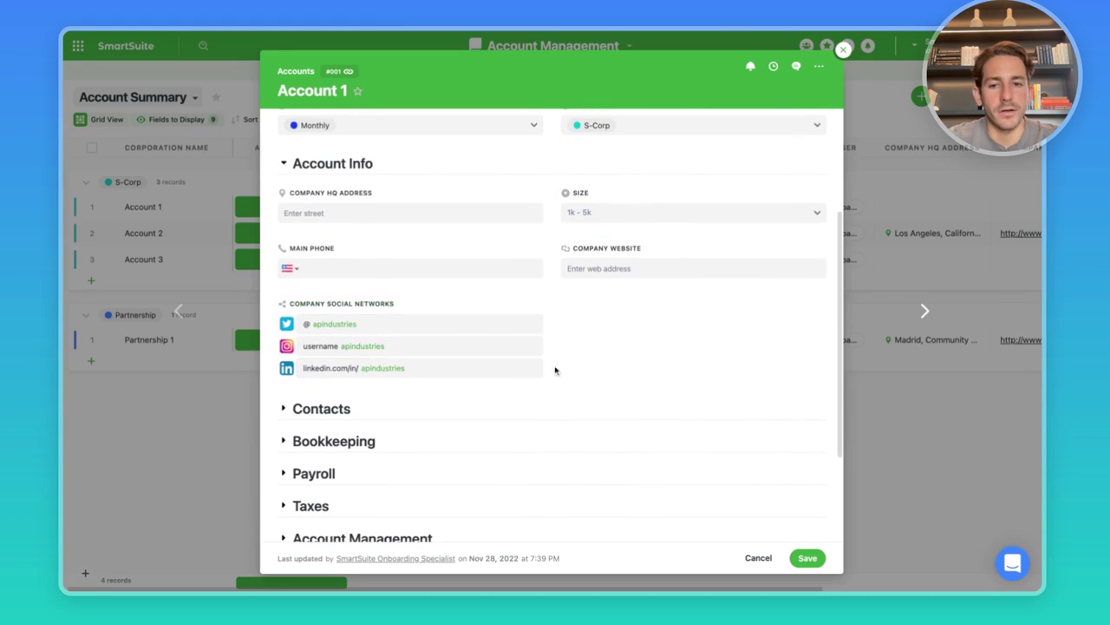
click(319, 408)
scroll(329, 409, down, 3)
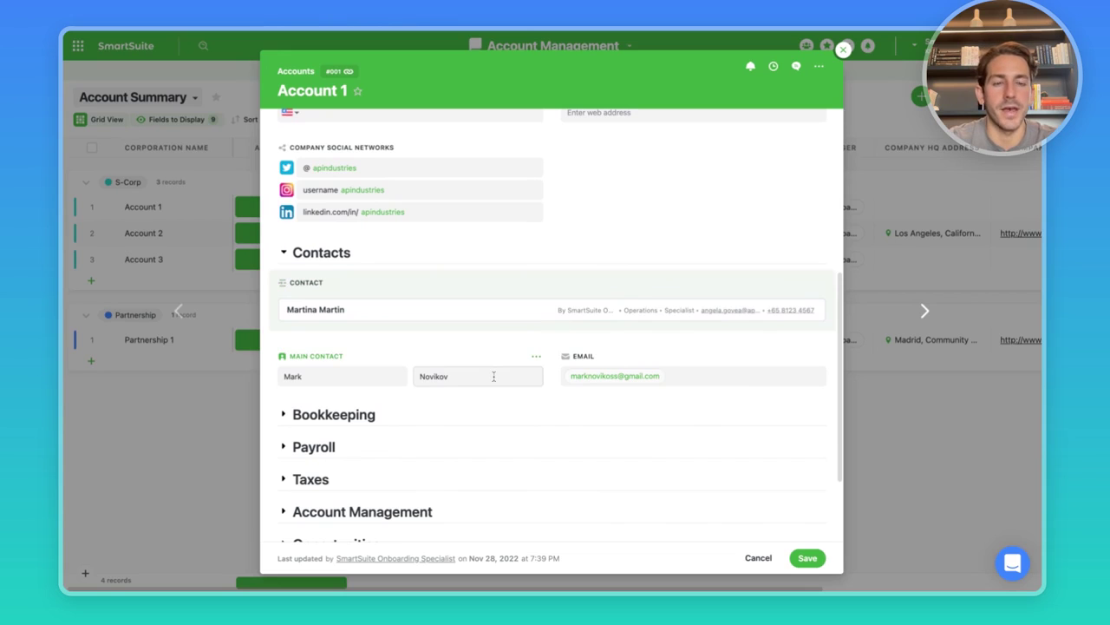
Step: Expand Bookkeeping and scroll through the January–November records with their statuses and due dates
click(334, 414)
scroll(365, 399, down, 4)
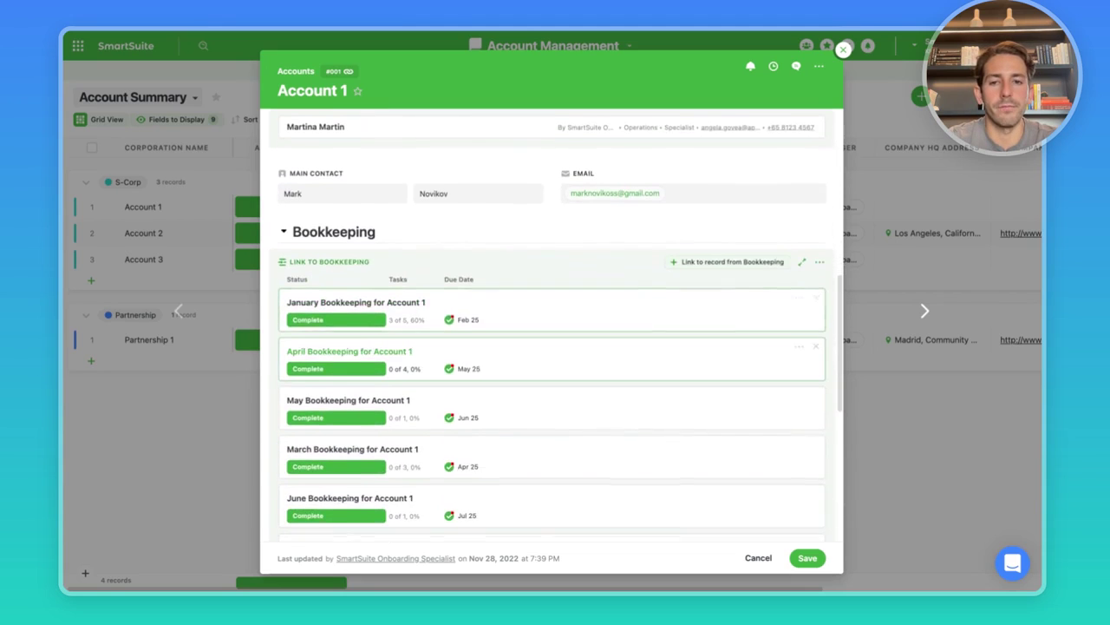
scroll(371, 322, down, 1)
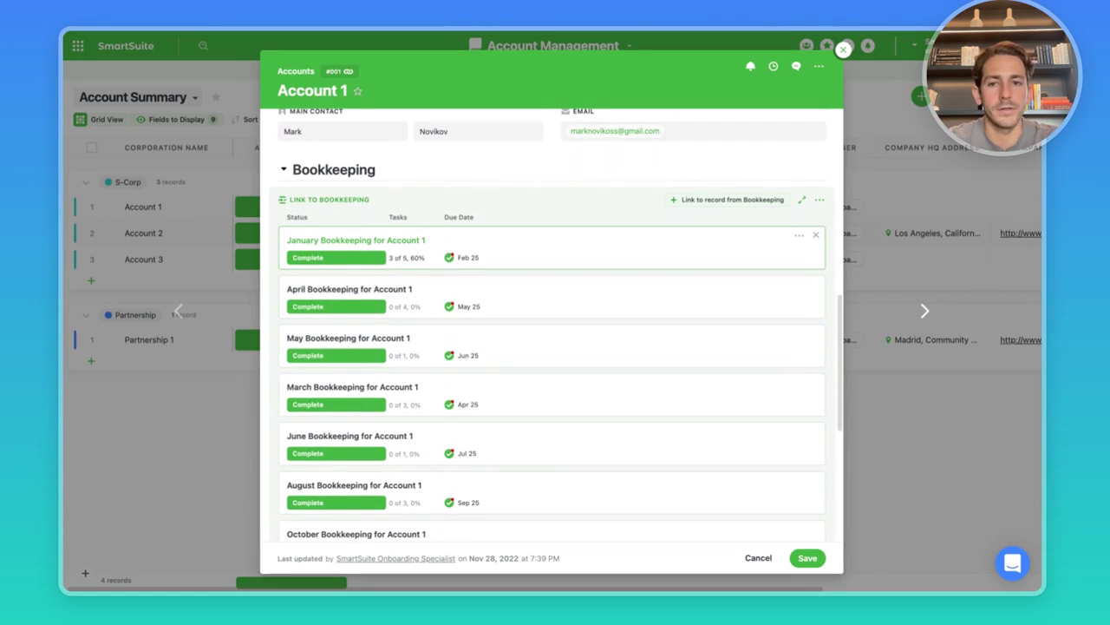
scroll(312, 230, down, 1)
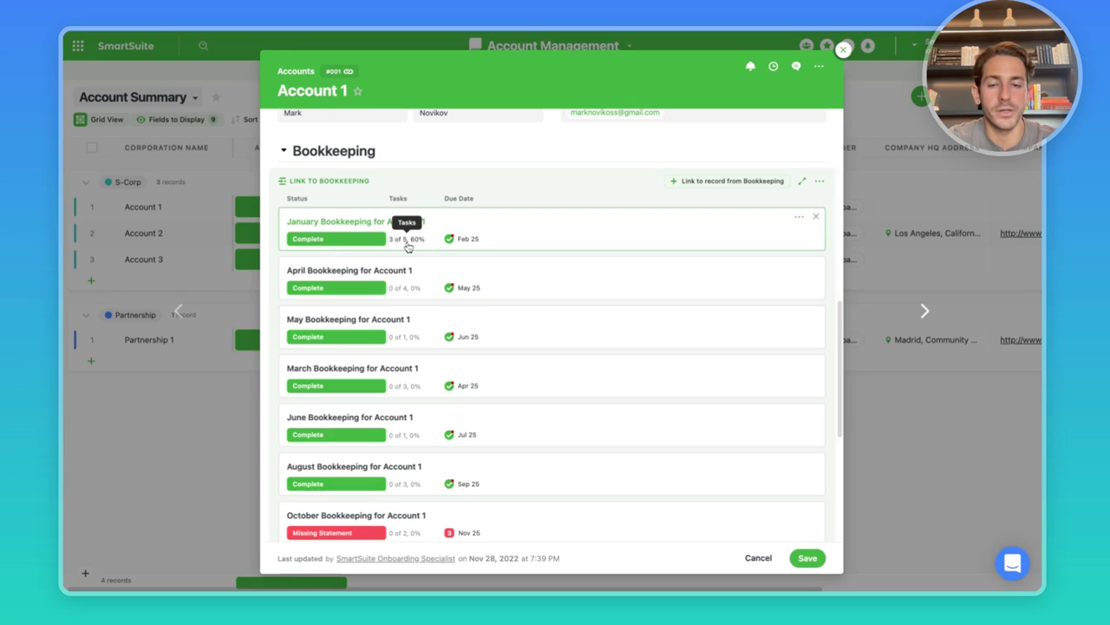
mouse_move(450, 246)
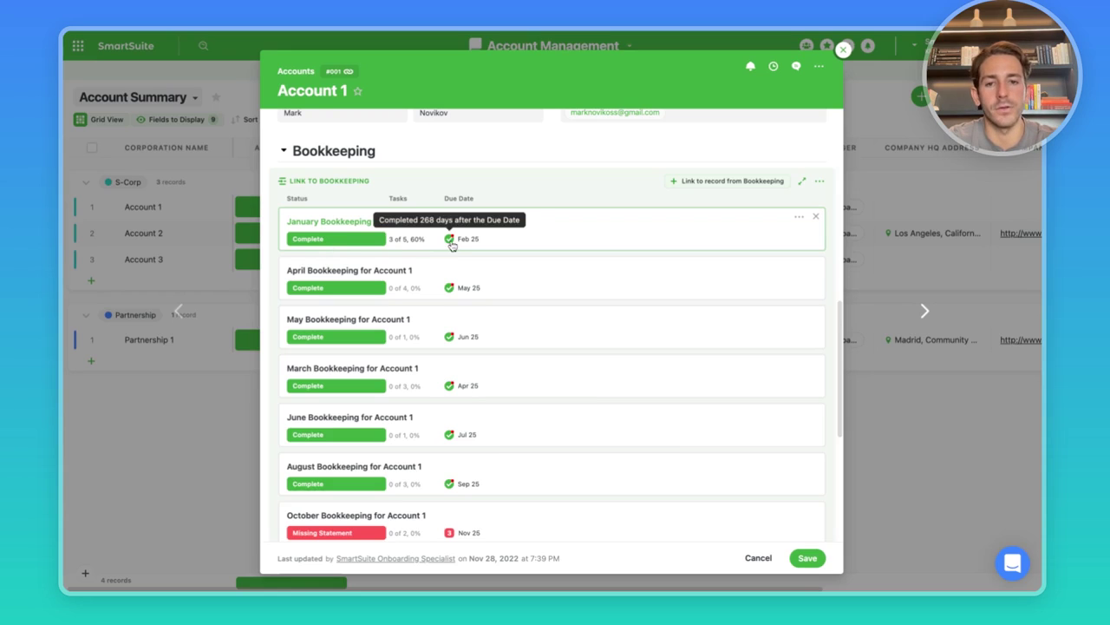
scroll(450, 246, down, 1)
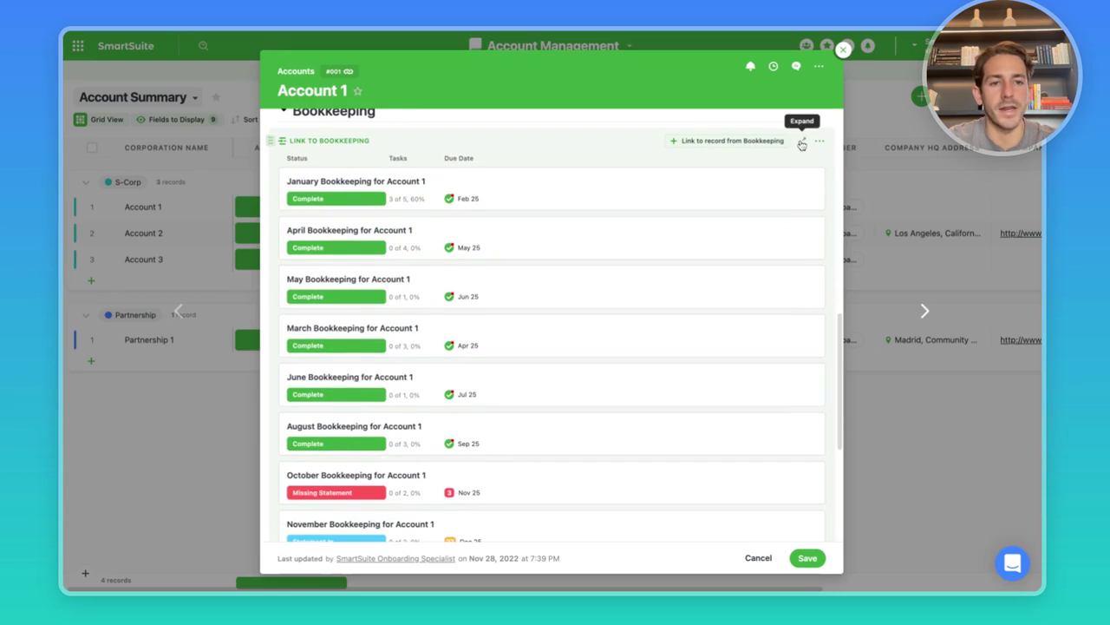
scroll(620, 278, down, 1)
scroll(511, 414, down, 4)
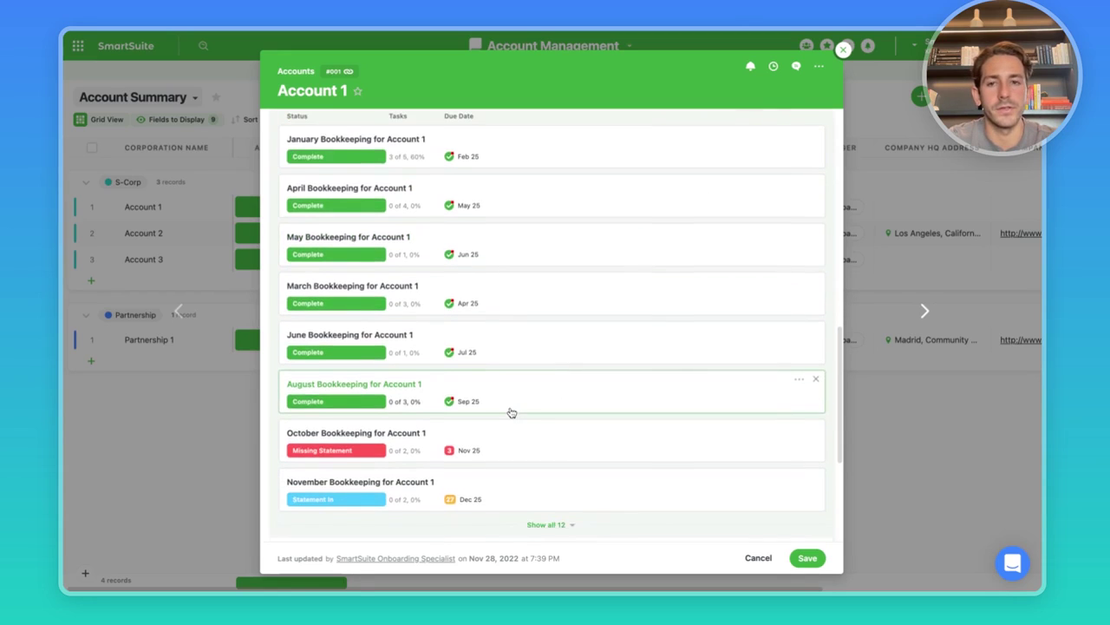
scroll(511, 414, down, 2)
Step: Expand the Payroll, Taxes and Account Management sections of Account 1
click(319, 419)
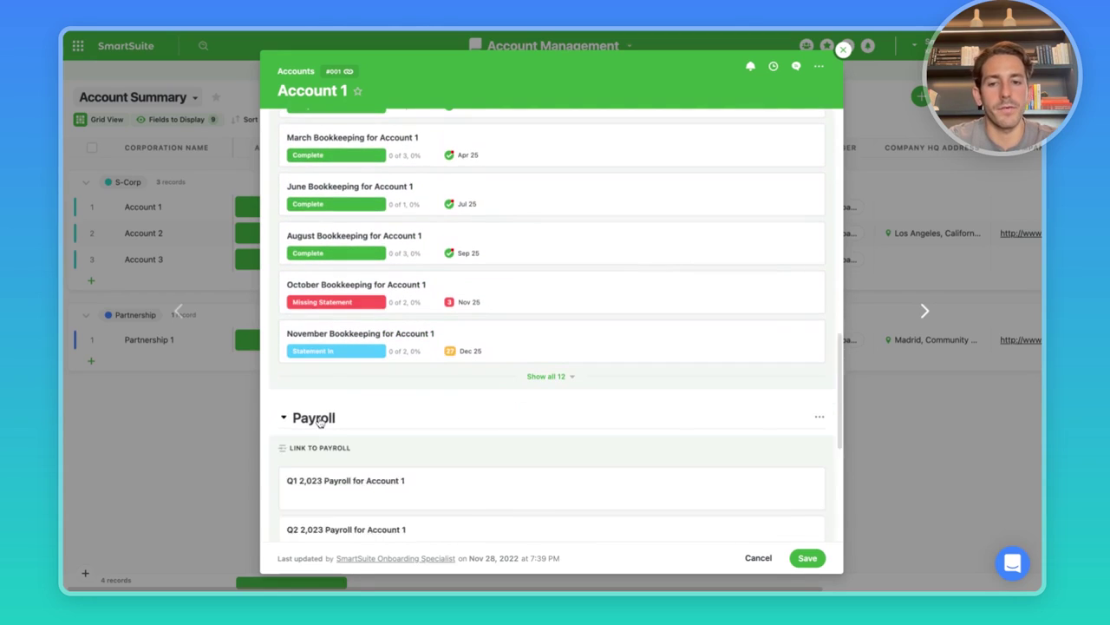
scroll(312, 407, up, 2)
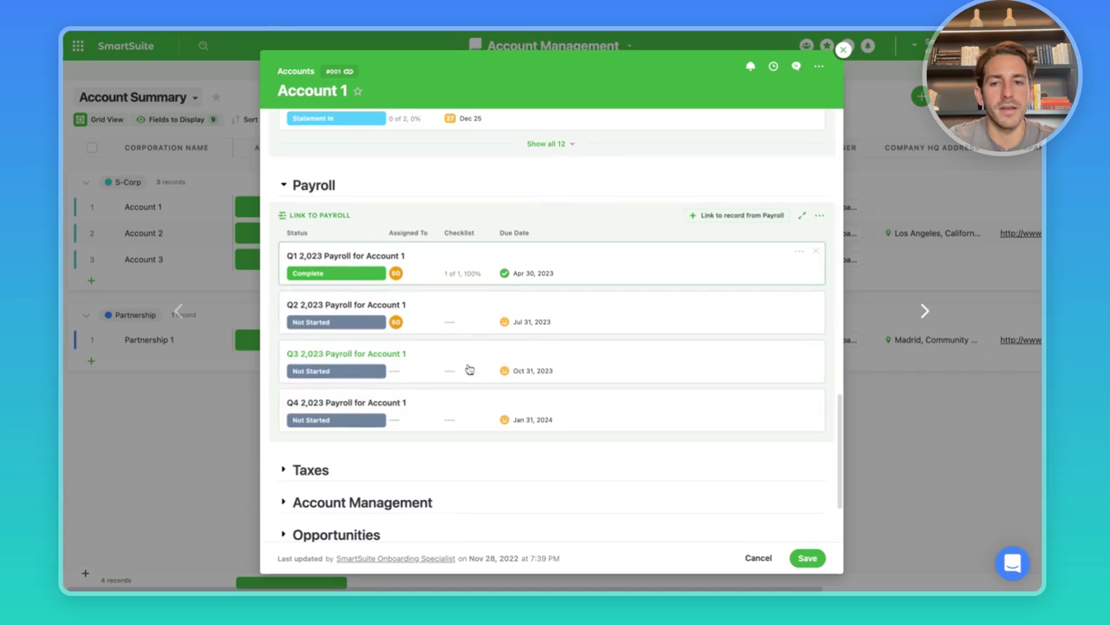
click(304, 470)
scroll(304, 468, down, 5)
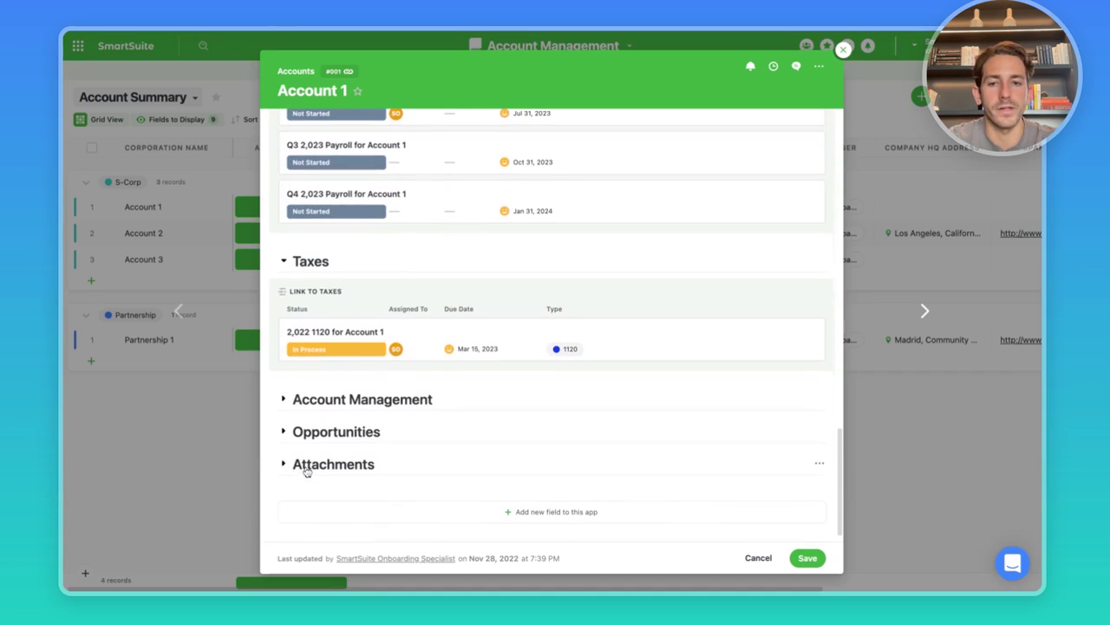
click(403, 399)
scroll(345, 401, down, 2)
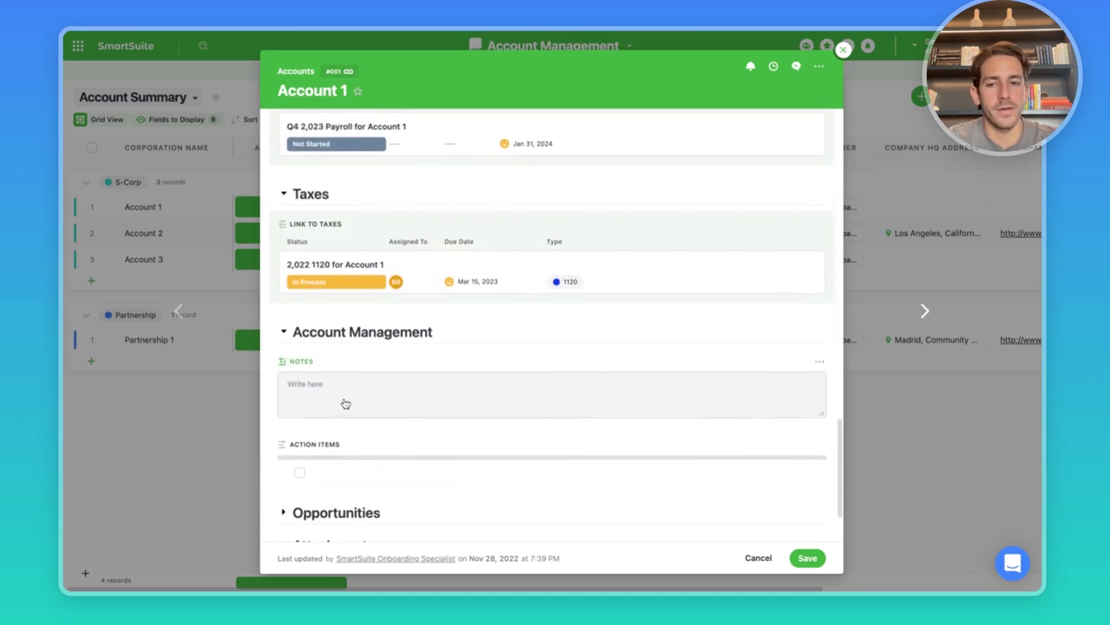
scroll(308, 335, down, 1)
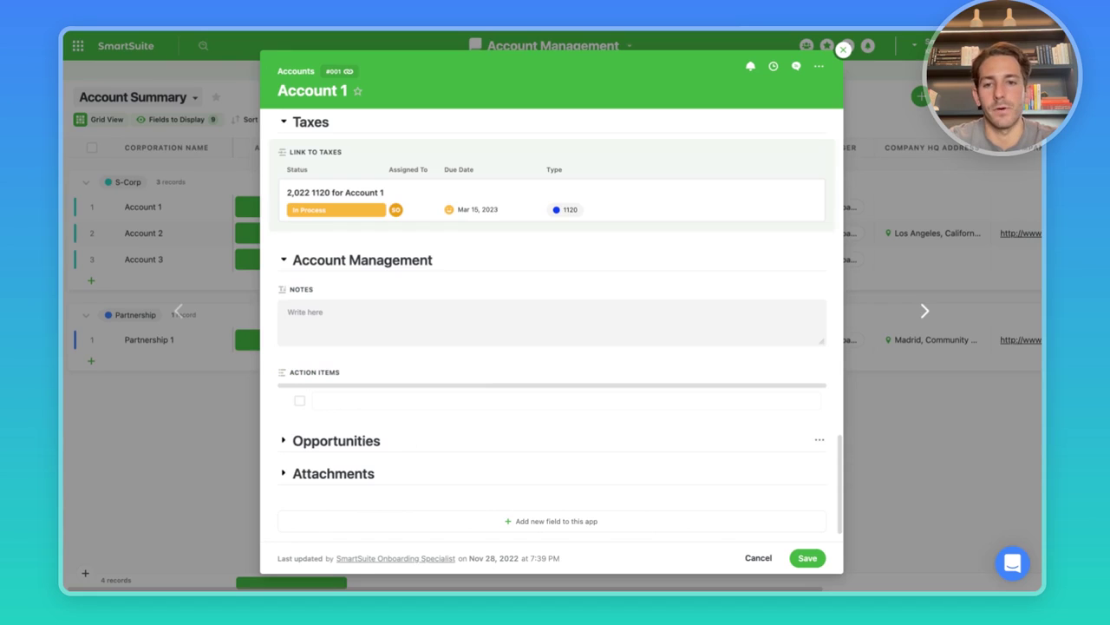
Step: Expand the Opportunities and Attachments sections, then close the Account 1 record
click(337, 444)
scroll(391, 491, down, 5)
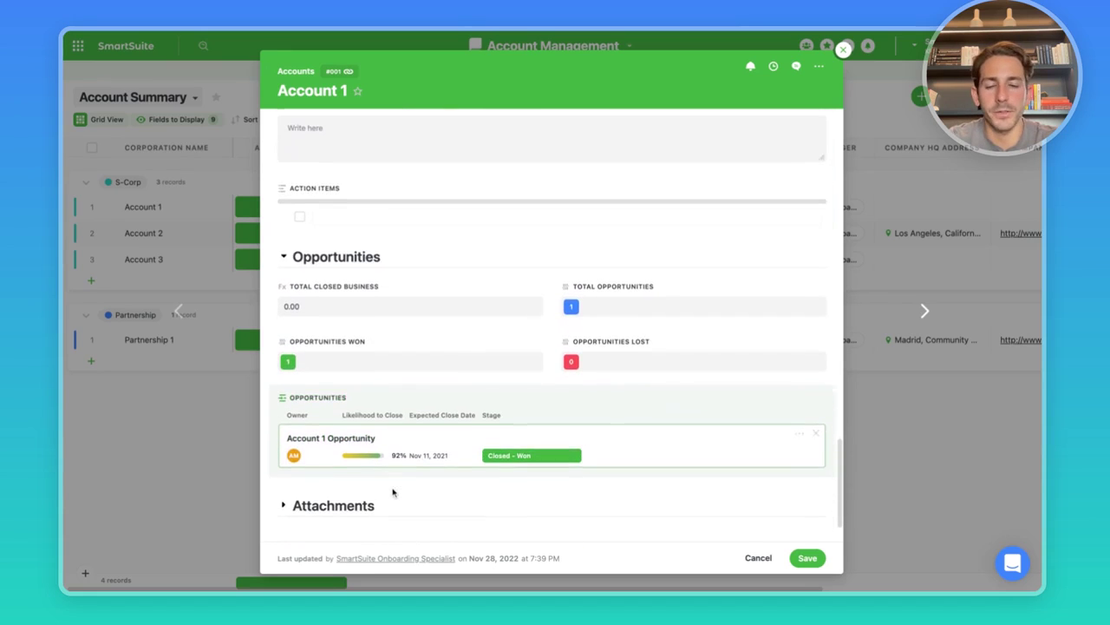
scroll(551, 323, down, 1)
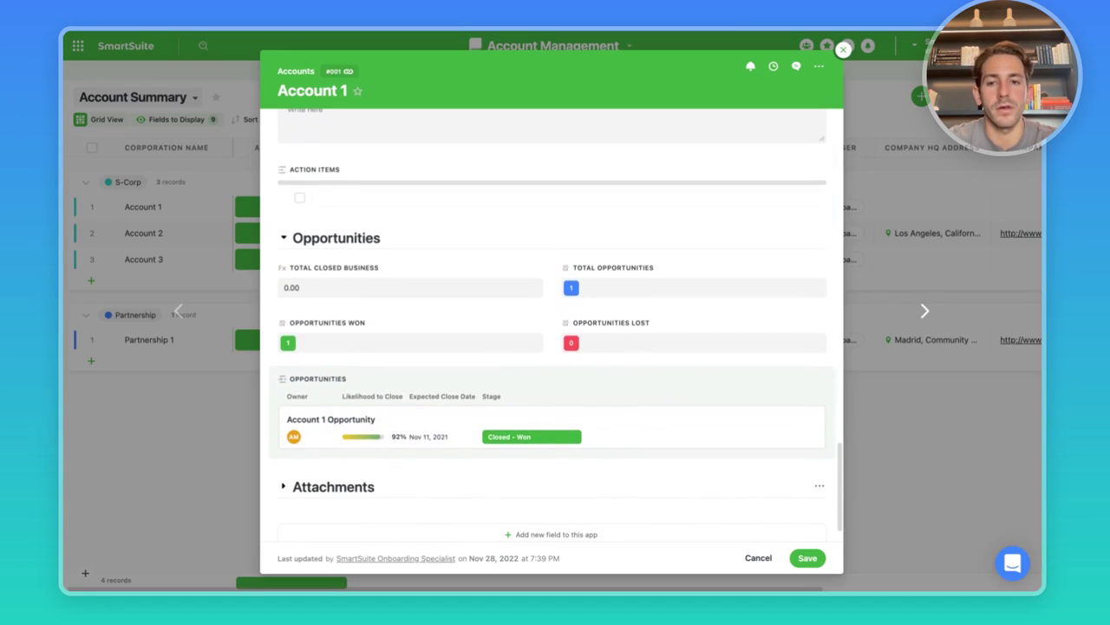
scroll(605, 305, down, 1)
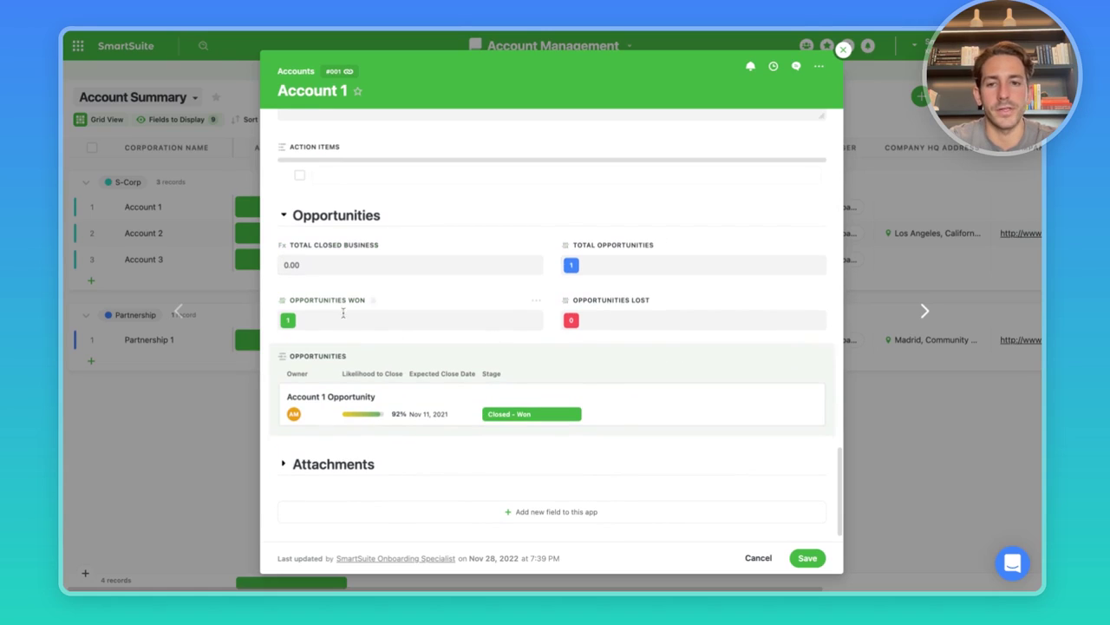
click(344, 466)
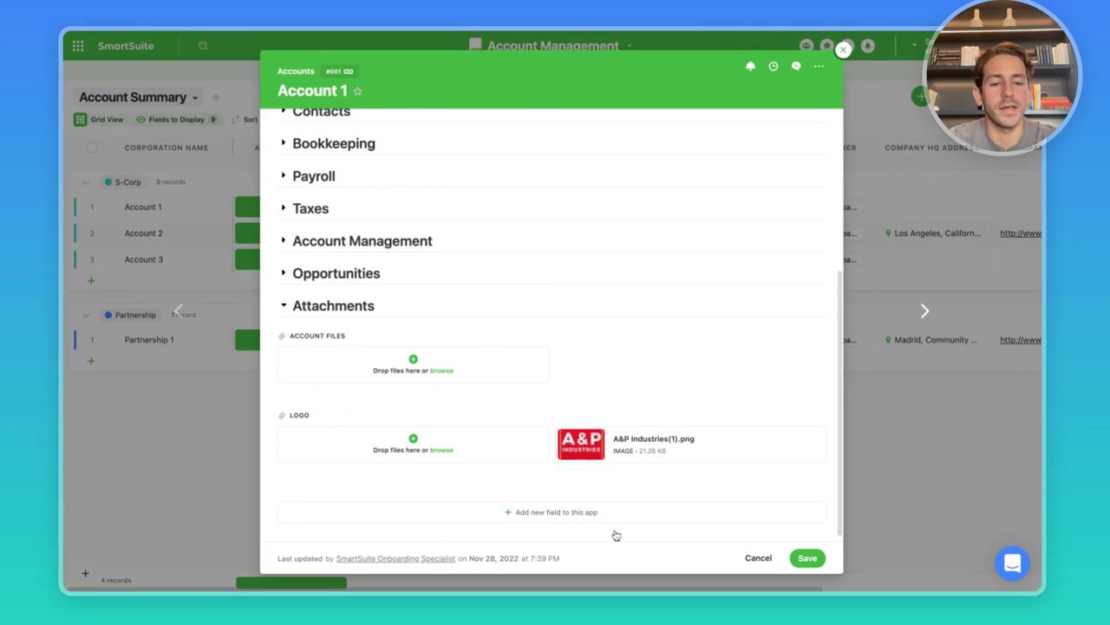
click(805, 558)
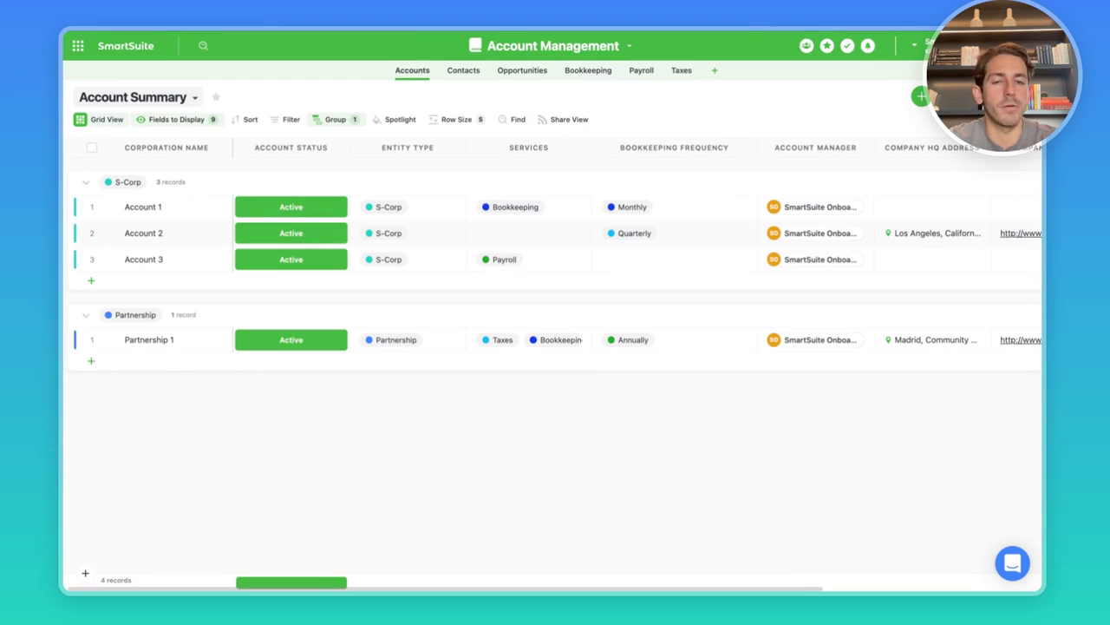
click(593, 71)
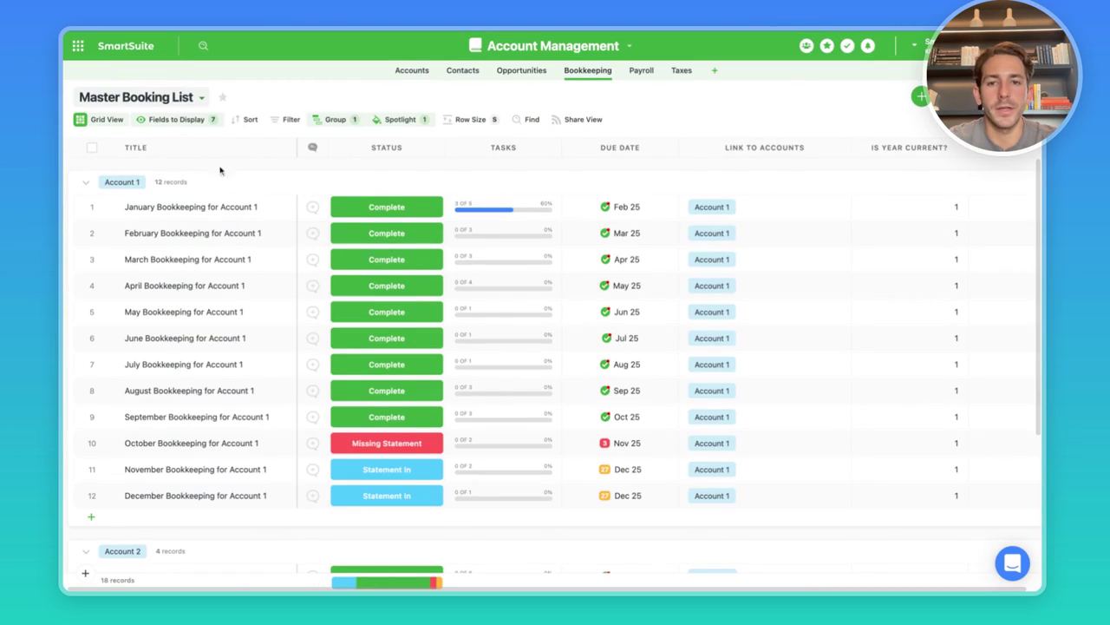
click(326, 122)
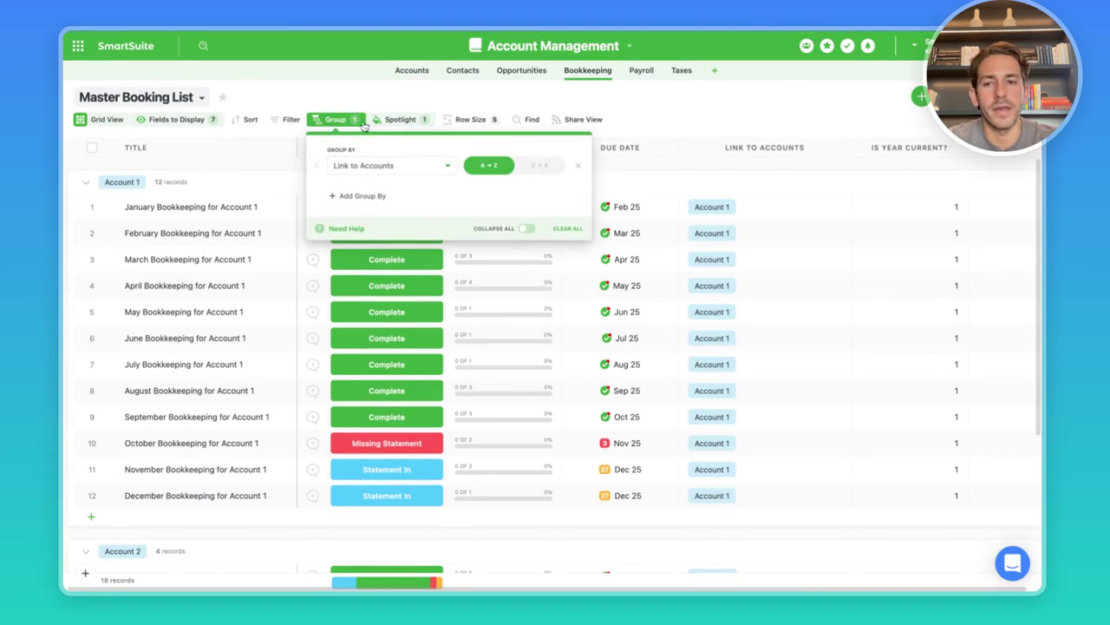
click(365, 109)
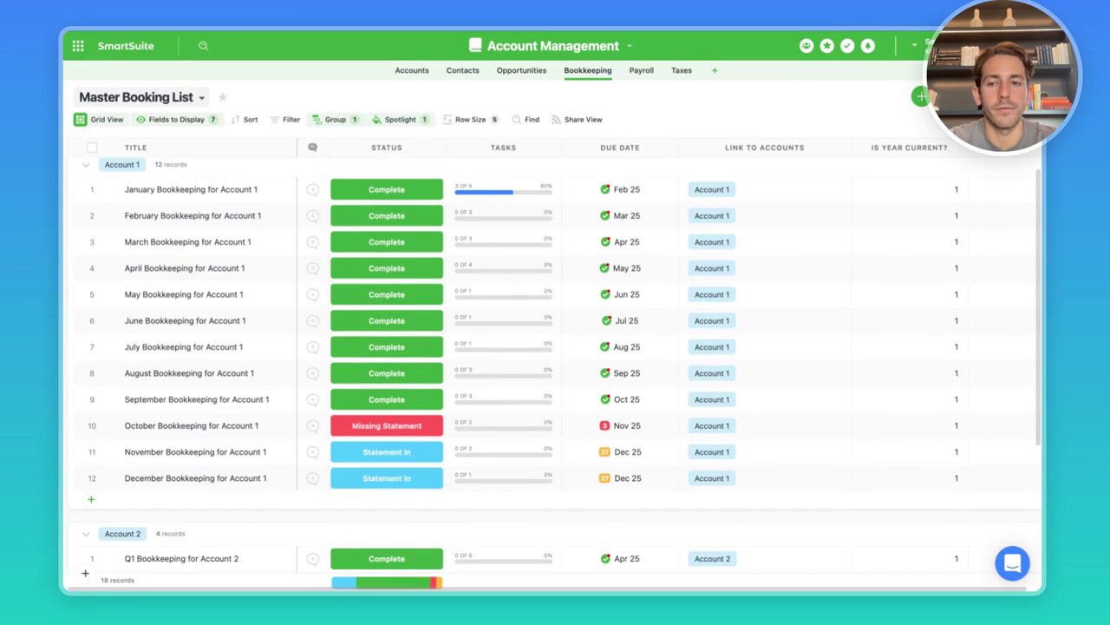
click(383, 211)
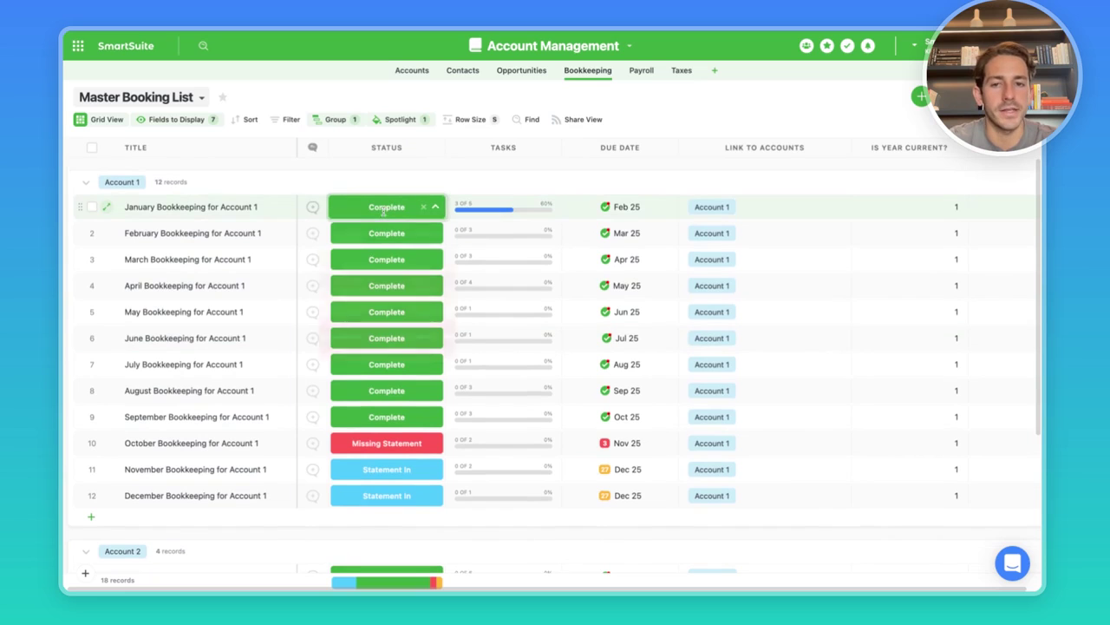
click(413, 213)
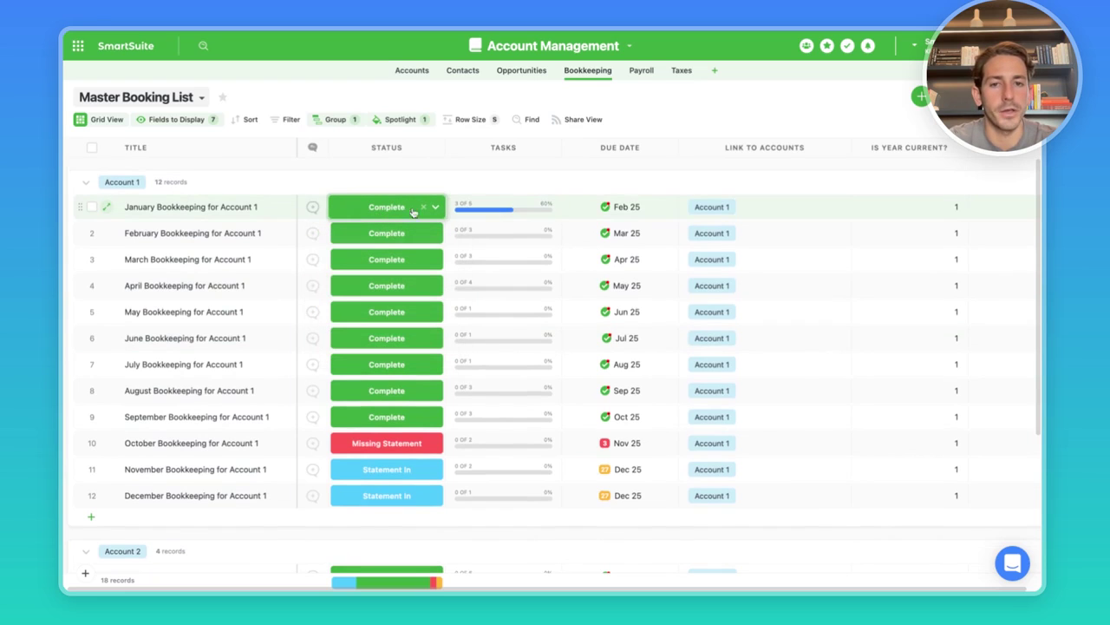
click(524, 207)
key(Escape)
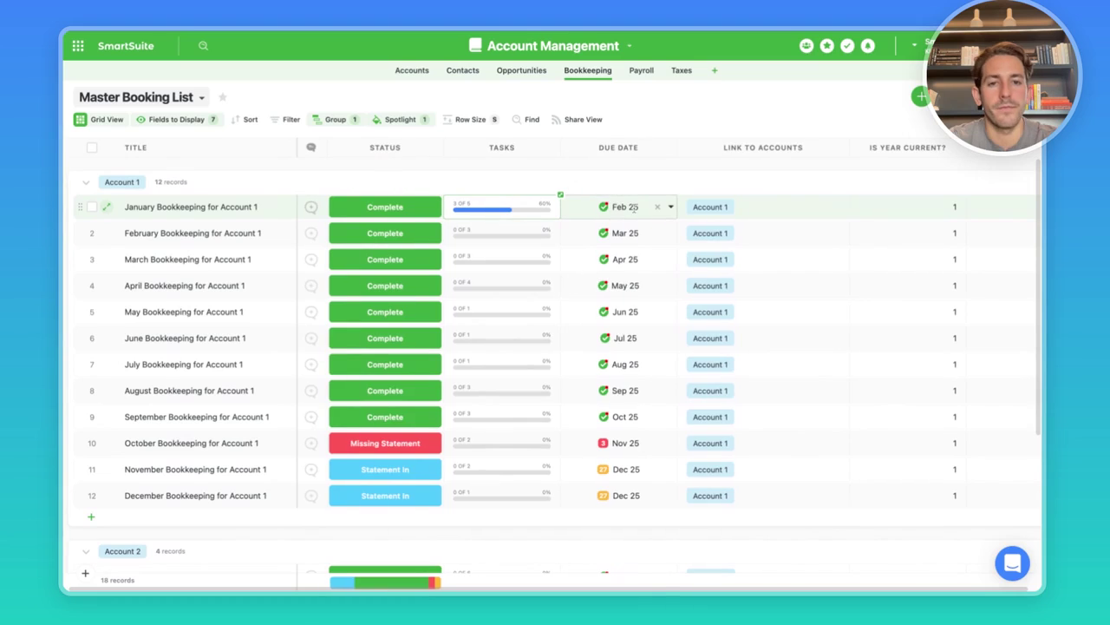
click(268, 213)
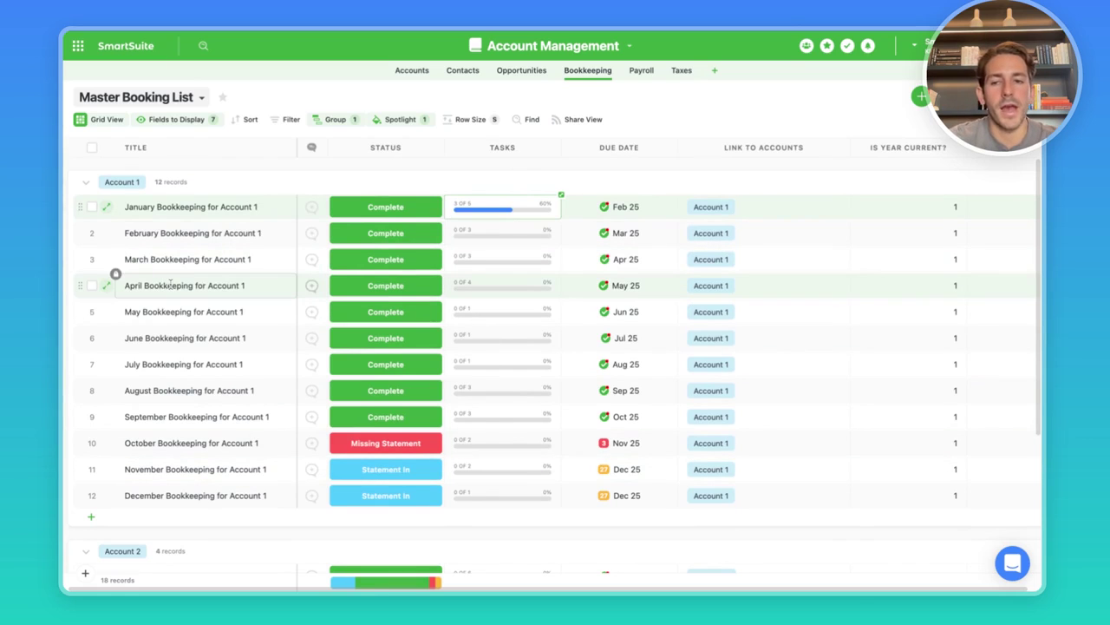
click(504, 284)
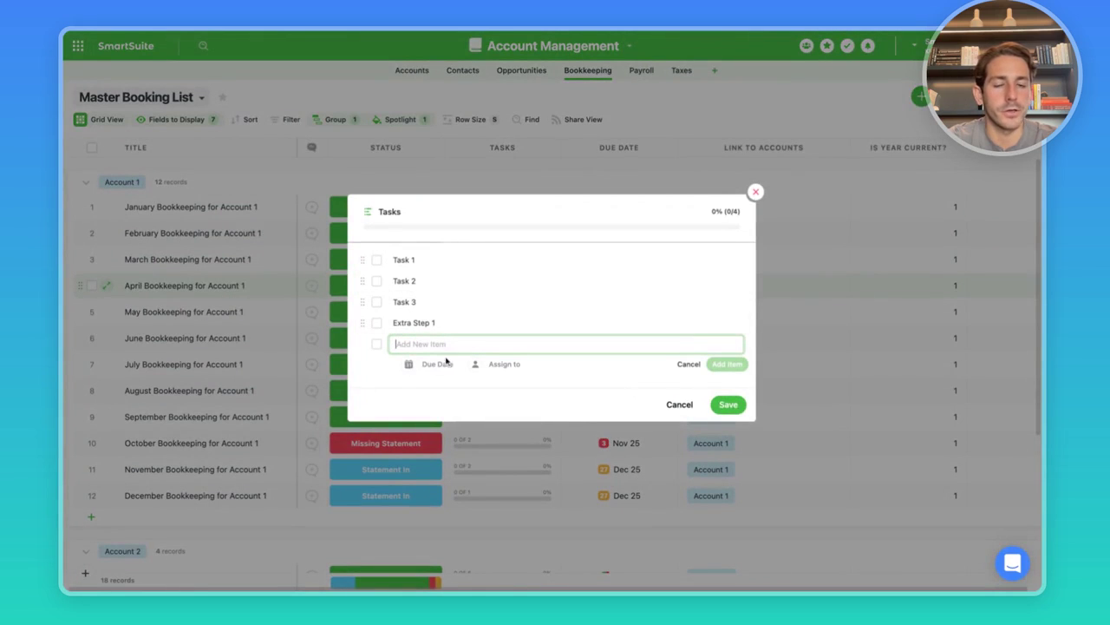
click(291, 358)
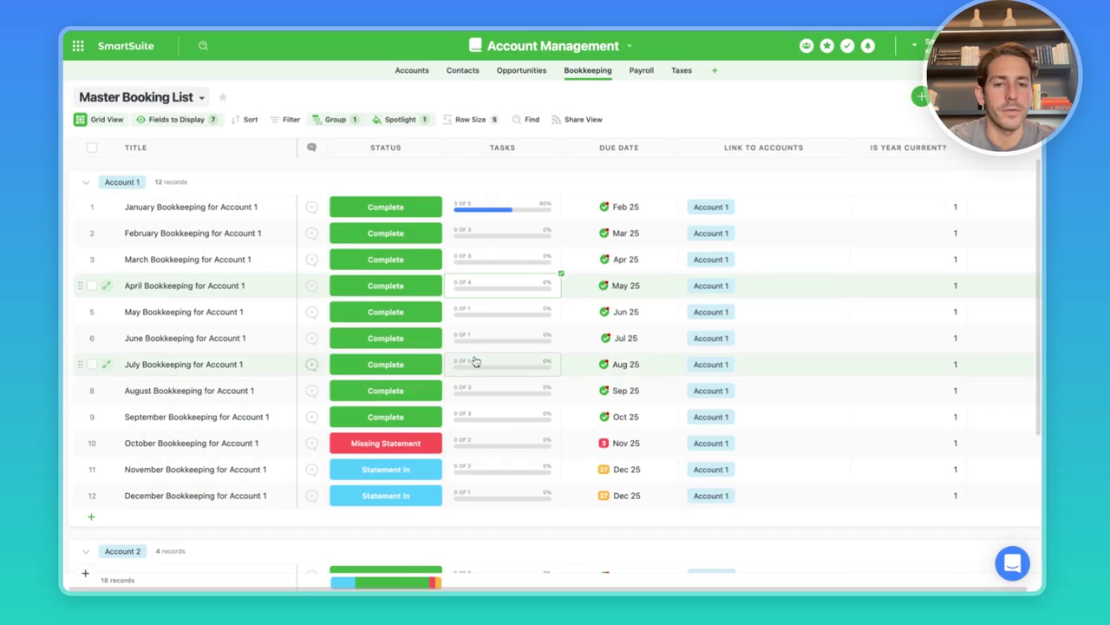
scroll(458, 375, down, 5)
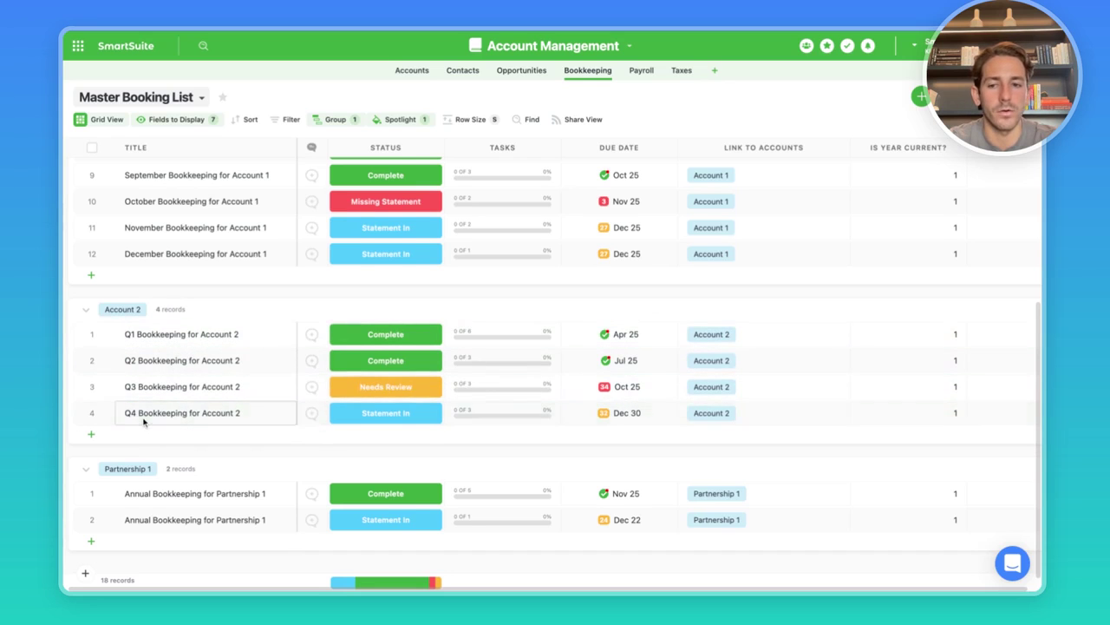
scroll(145, 421, down, 1)
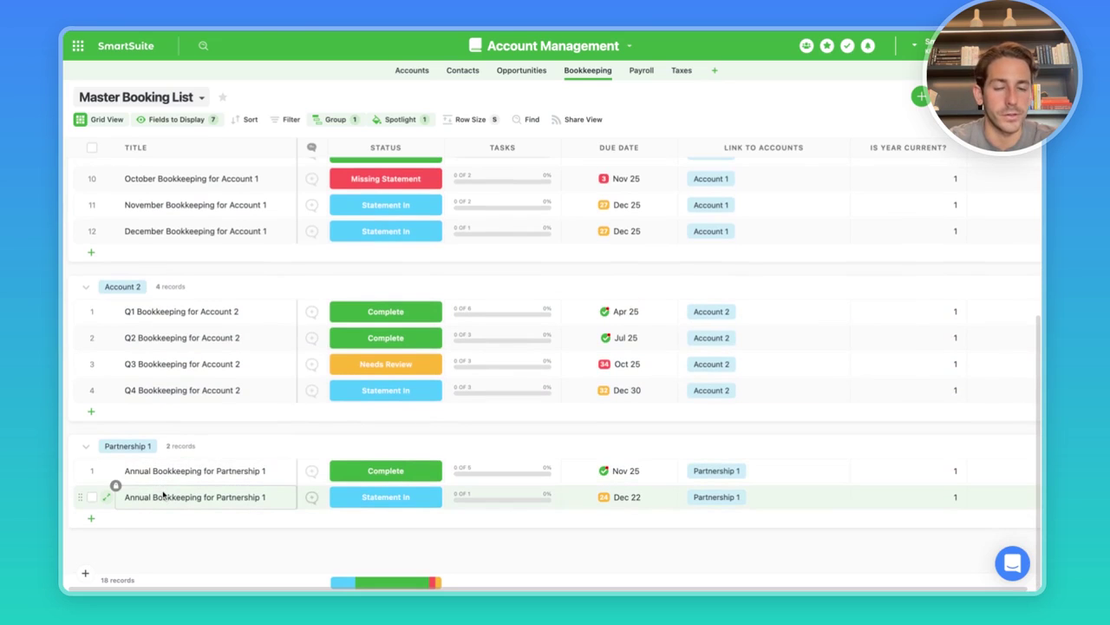
Step: Display the Bookkeeping Frequency field in the Master Booking List, placed above Is Year Current?
click(188, 122)
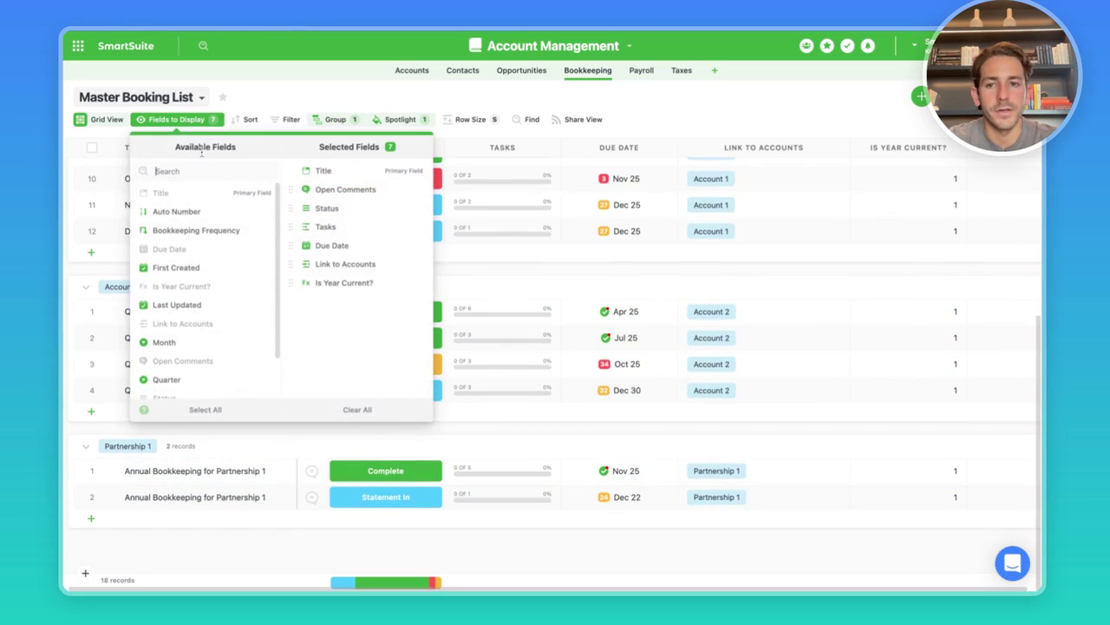
click(198, 231)
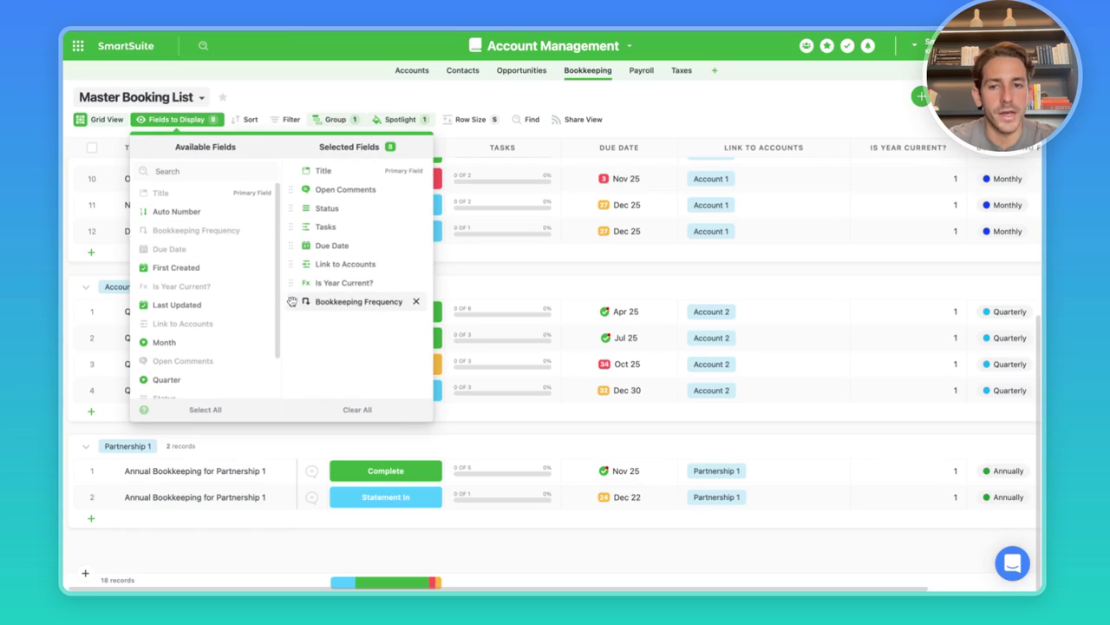
drag(292, 300, 290, 301)
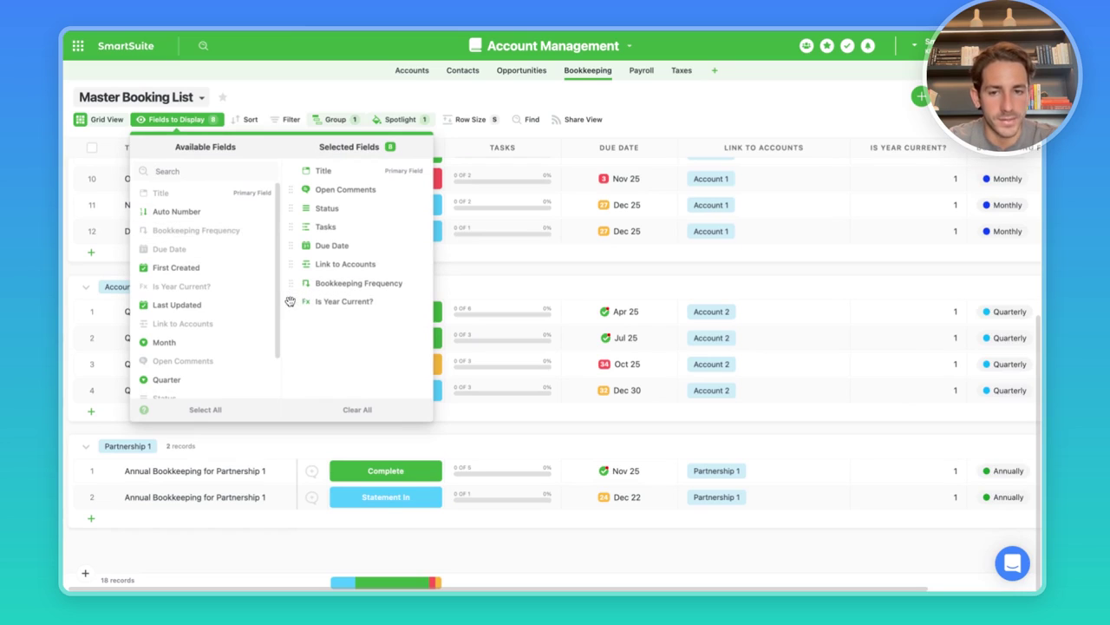
click(840, 112)
Step: Review the new column, then return to the Accounts table's Account Summary
scroll(867, 260, up, 5)
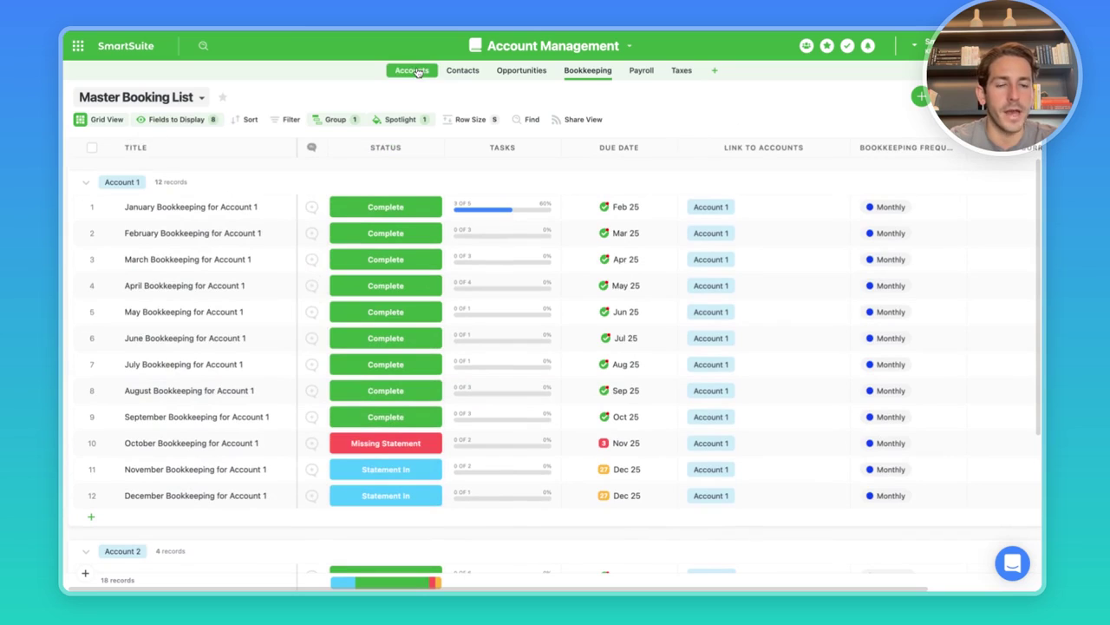
scroll(823, 349, down, 3)
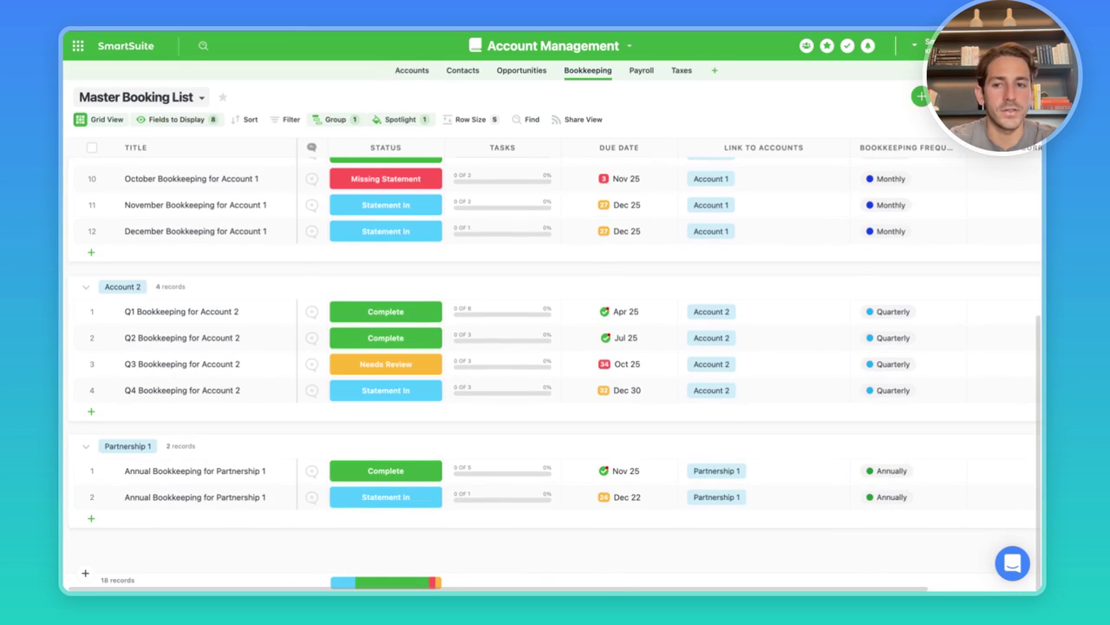
scroll(798, 349, up, 3)
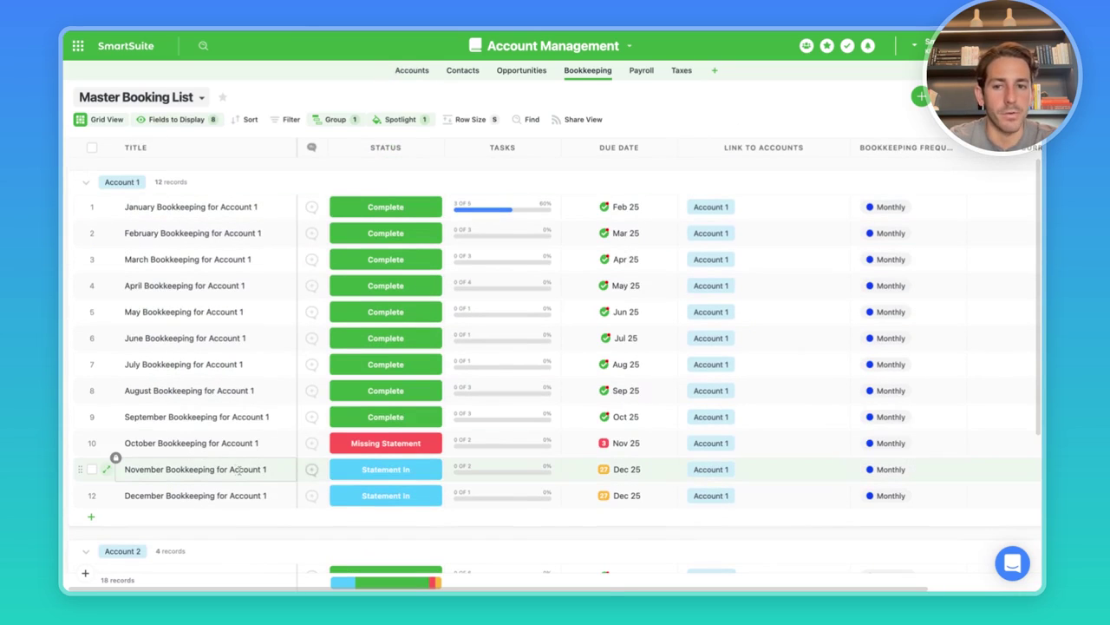
scroll(239, 442, down, 1)
scroll(239, 442, up, 1)
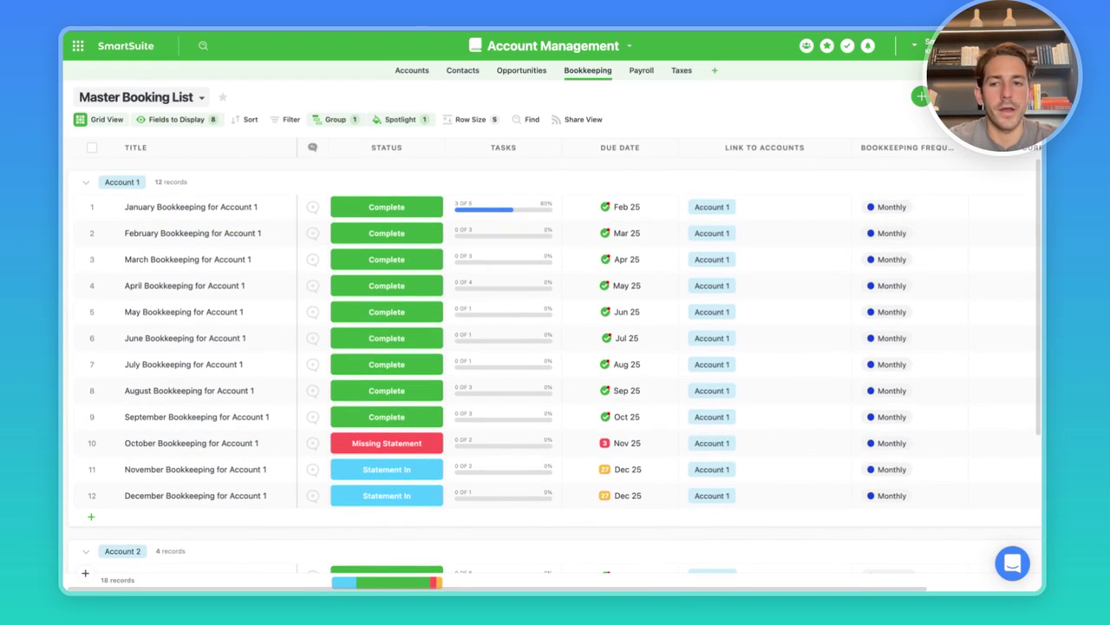
click(413, 73)
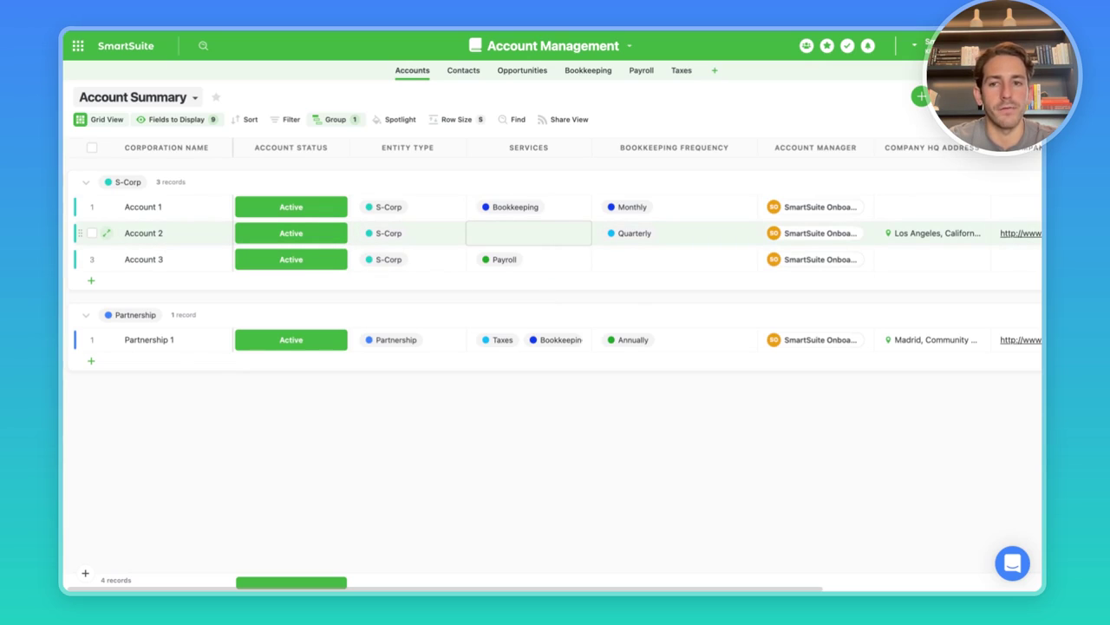
Step: Add Bookkeeping to Account 2's Services in the Account Summary grid
click(514, 230)
click(514, 231)
click(520, 289)
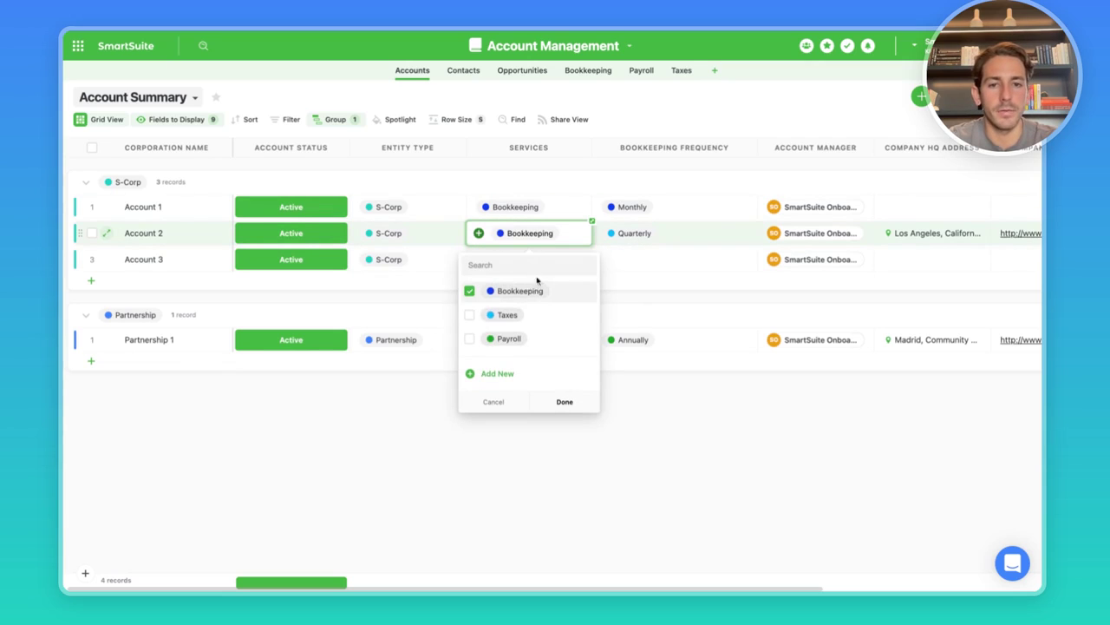
click(565, 401)
click(560, 260)
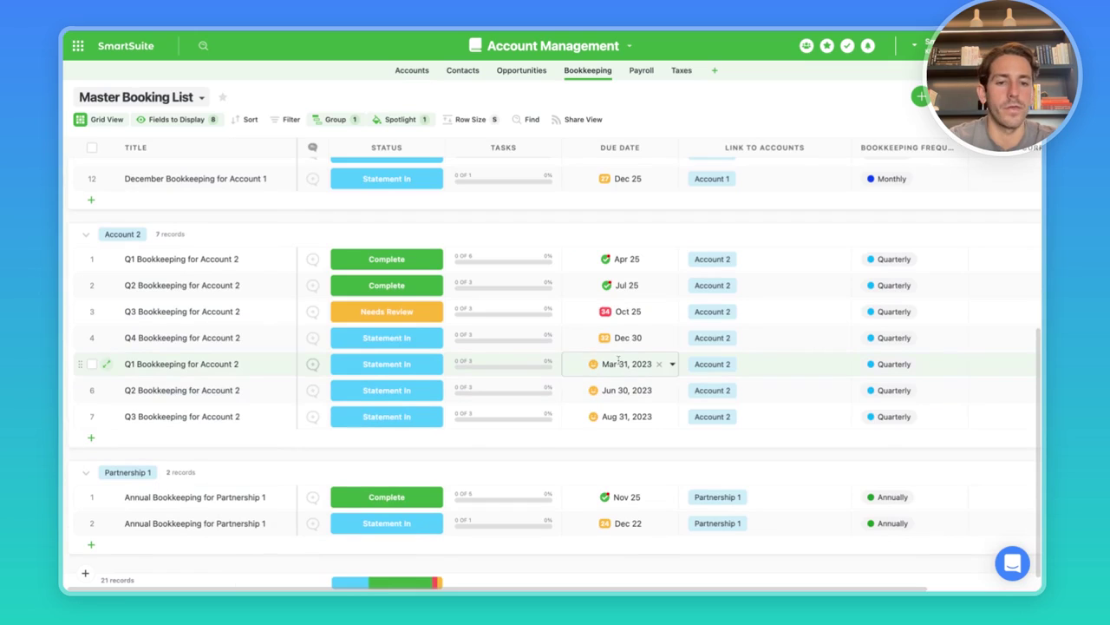
Step: Inspect a generated Account 2 record's due date, the Status field default, and its Q1 task checklist
click(630, 418)
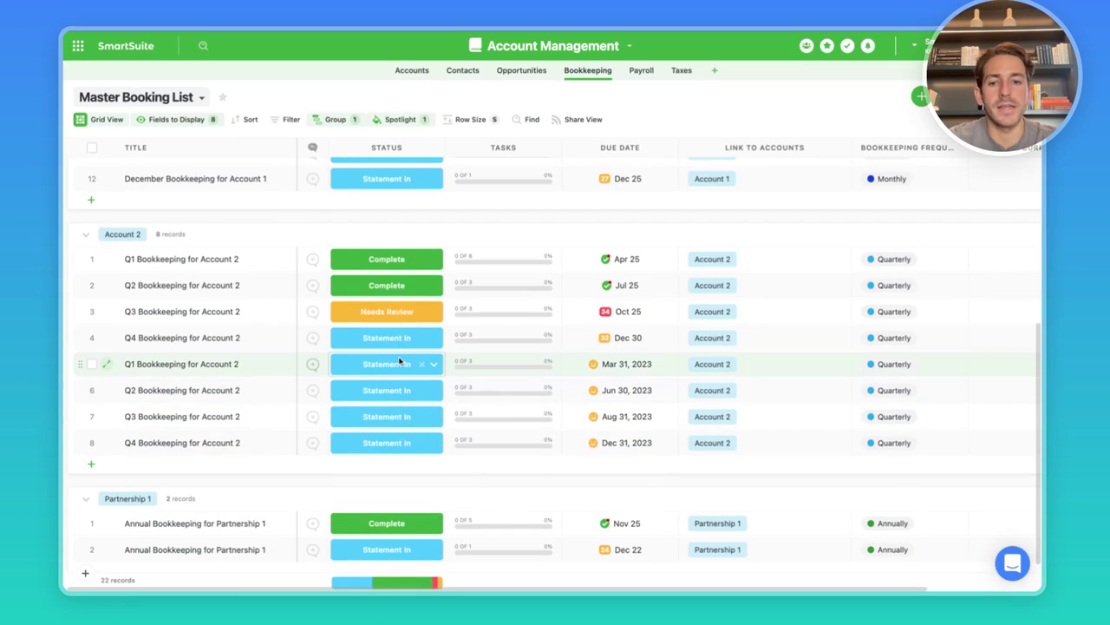
scroll(380, 423, down, 1)
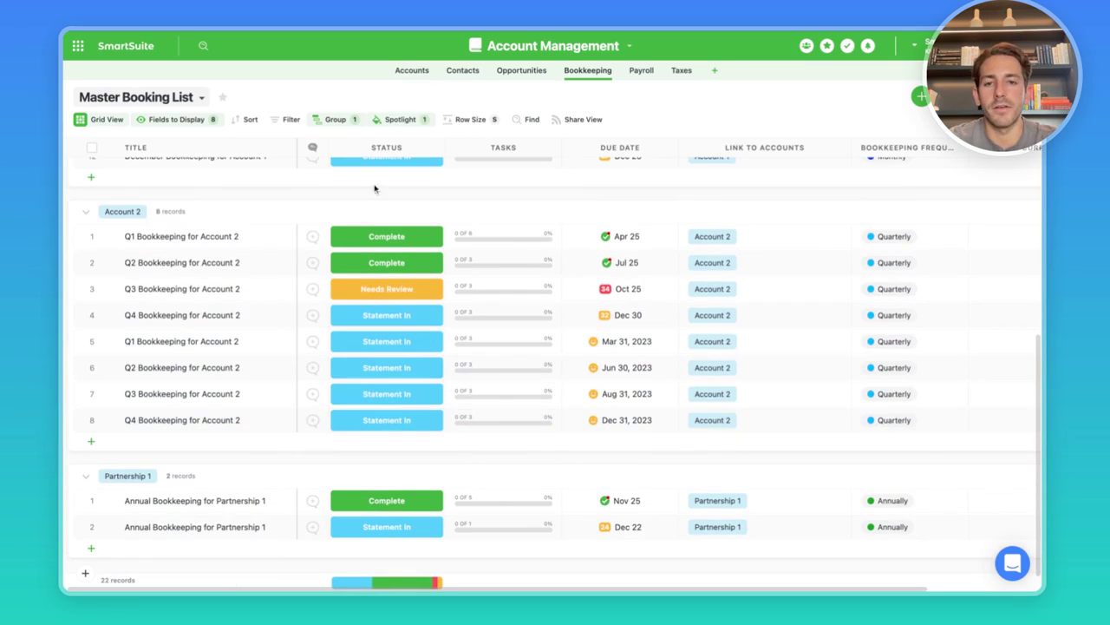
click(387, 148)
click(338, 222)
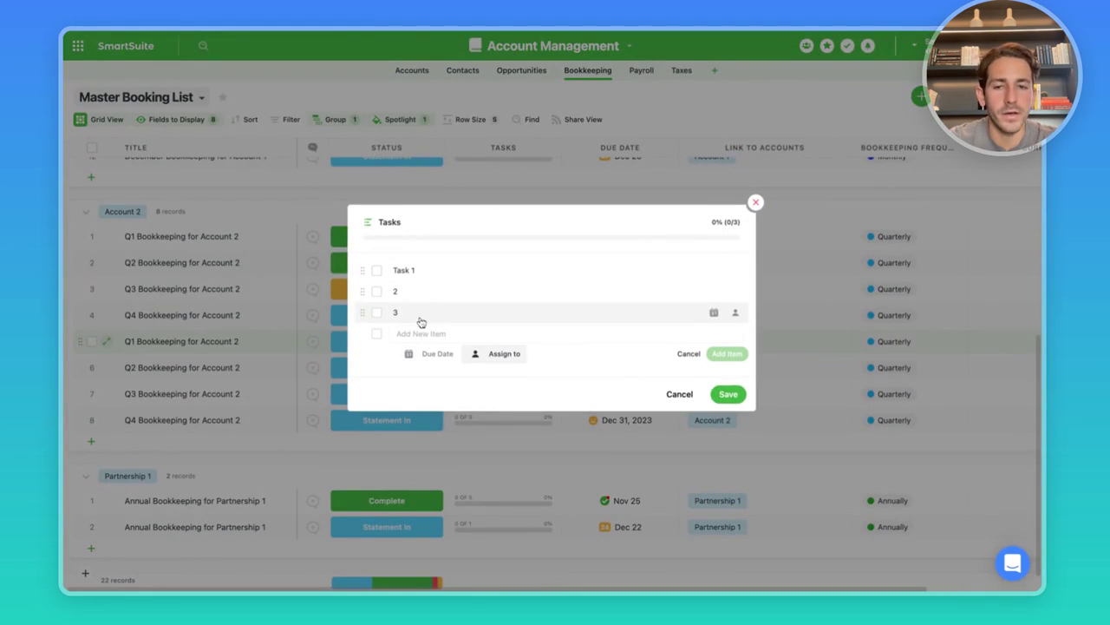
click(729, 394)
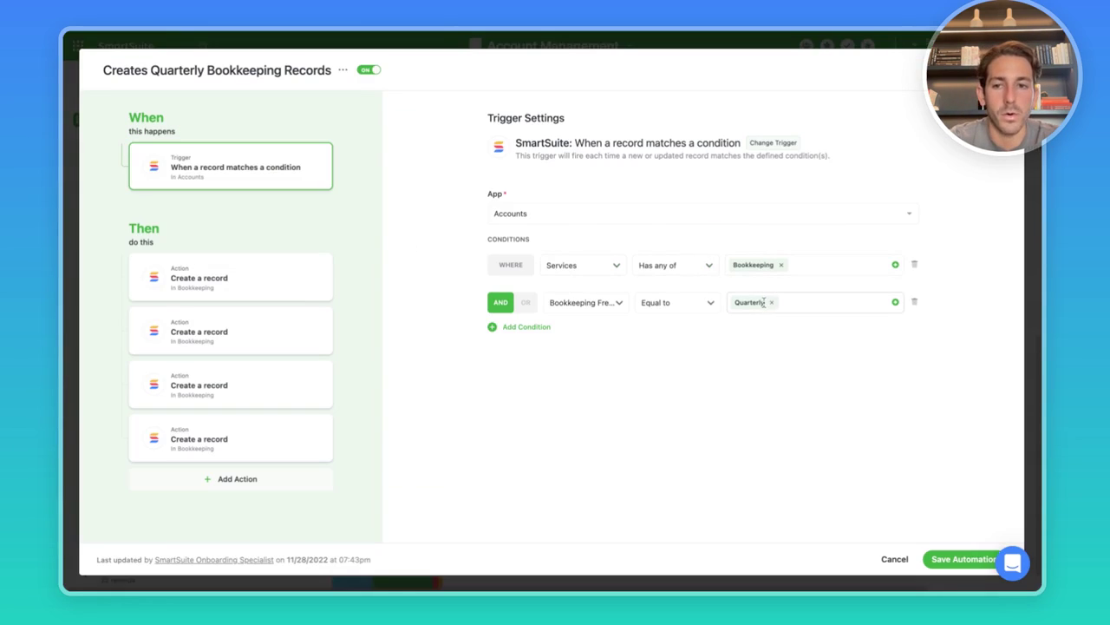
Step: Review the four Create a record actions of the quarterly bookkeeping automation, through Q4
click(286, 295)
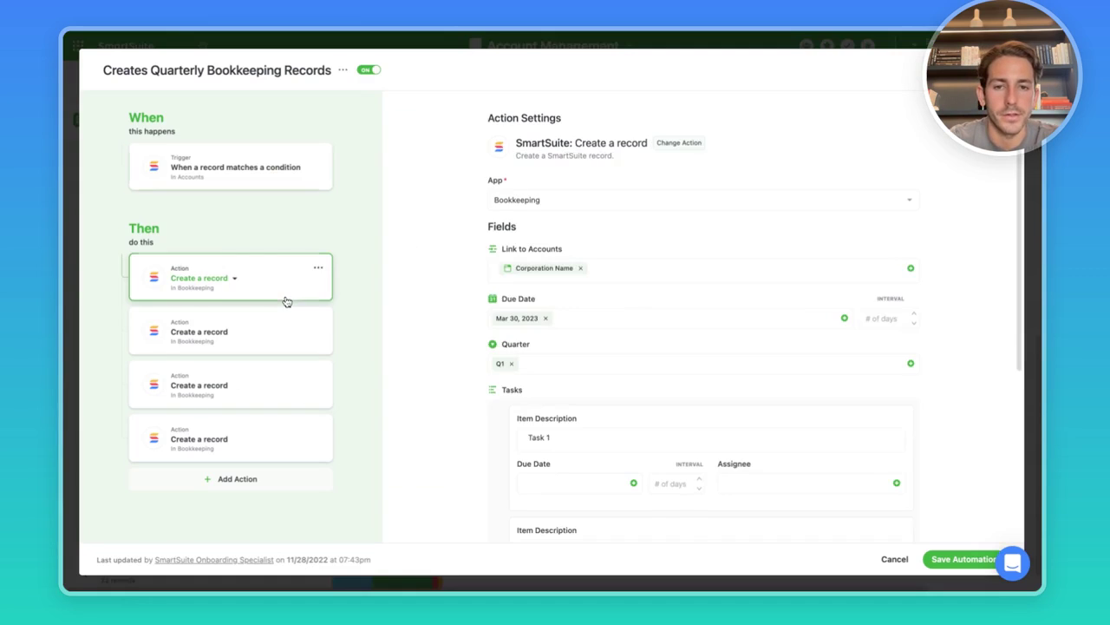
click(286, 323)
click(298, 381)
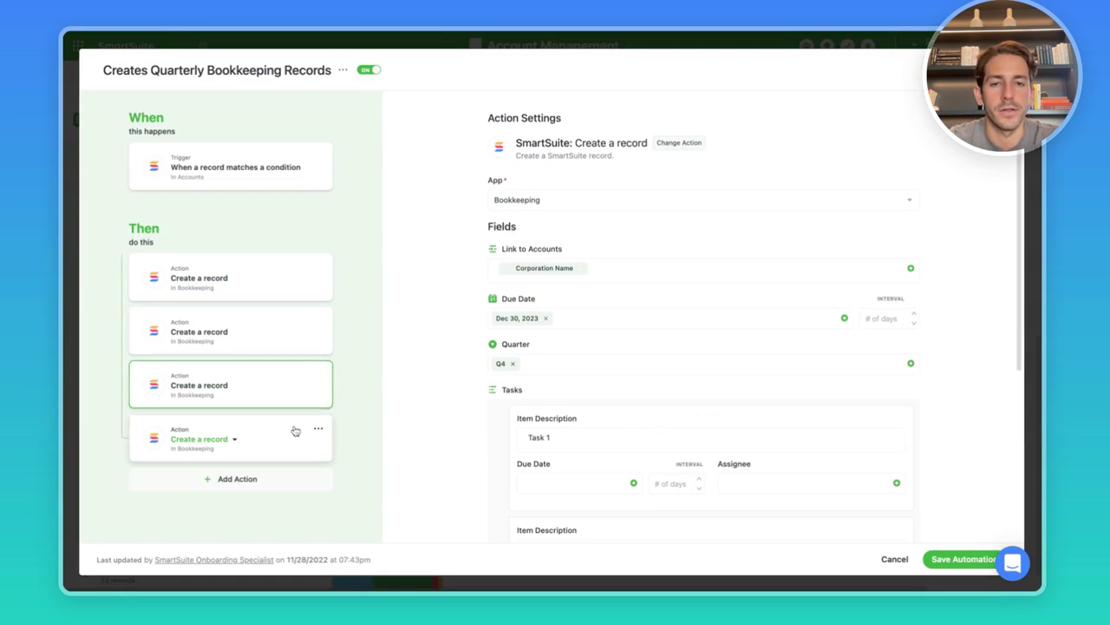
click(291, 429)
scroll(570, 432, down, 2)
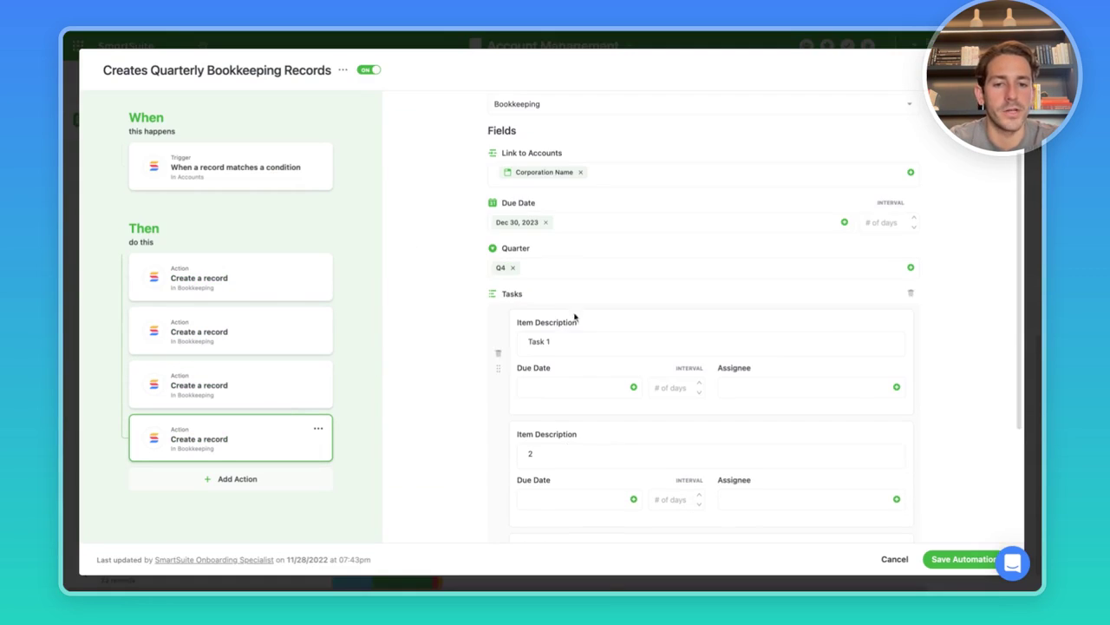
scroll(608, 516, down, 4)
scroll(595, 365, up, 6)
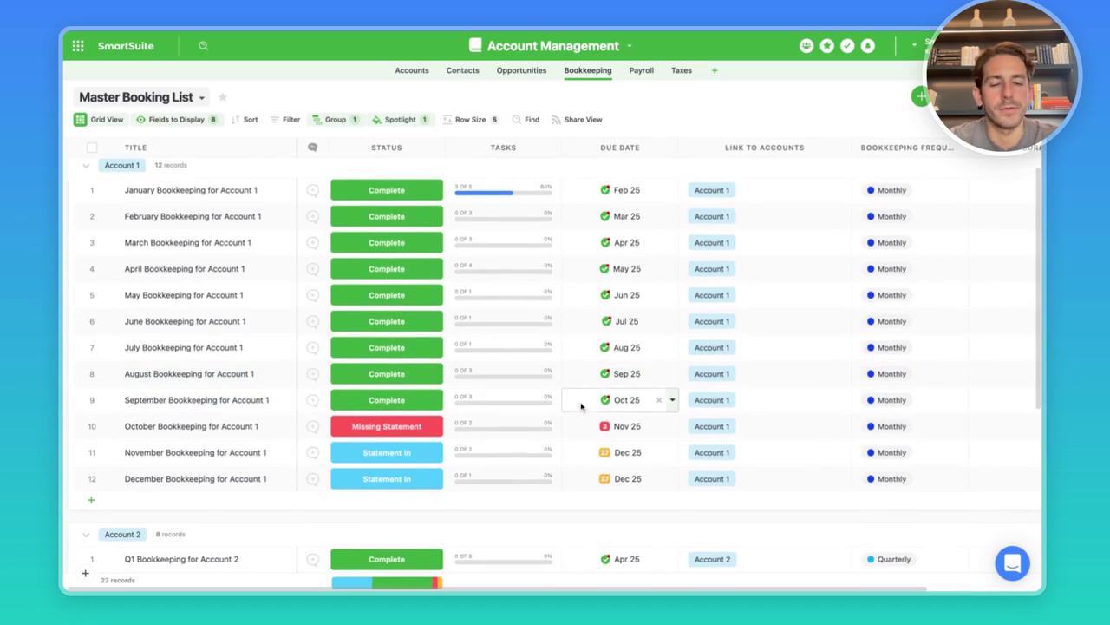
Step: Tick the suspense report and Reclassify items tasks on January's checklist and save it
scroll(581, 406, down, 3)
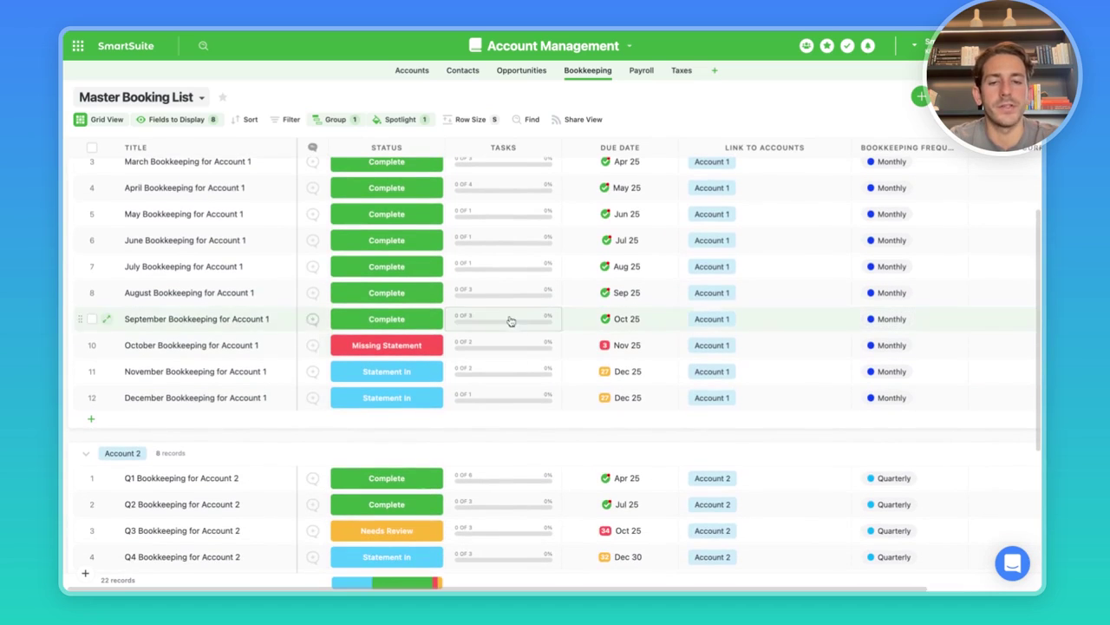
scroll(503, 341, down, 1)
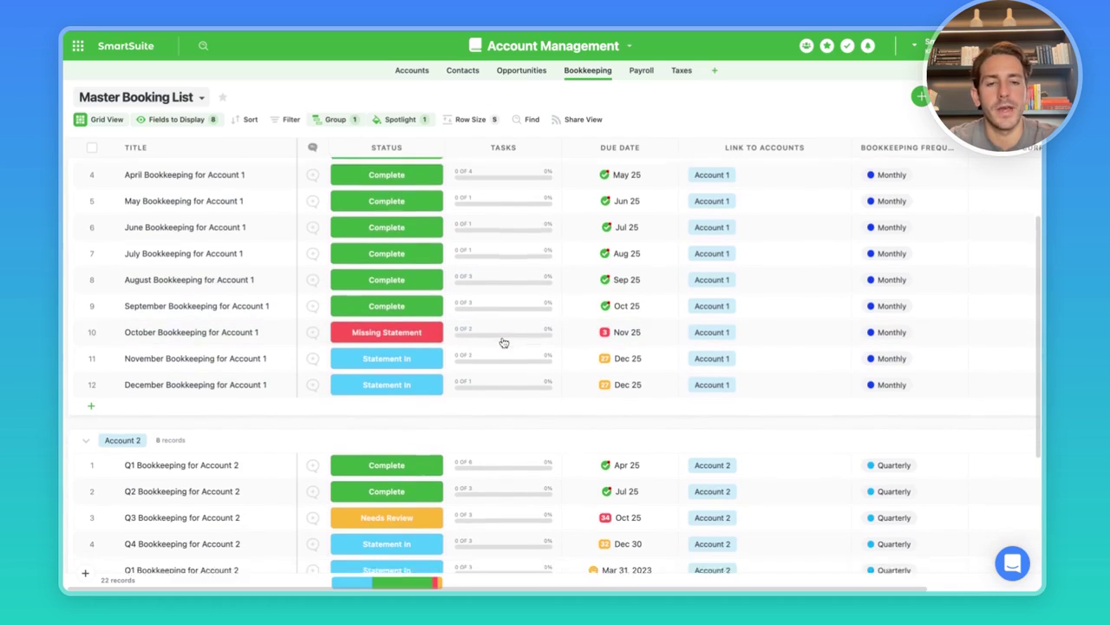
scroll(503, 341, up, 3)
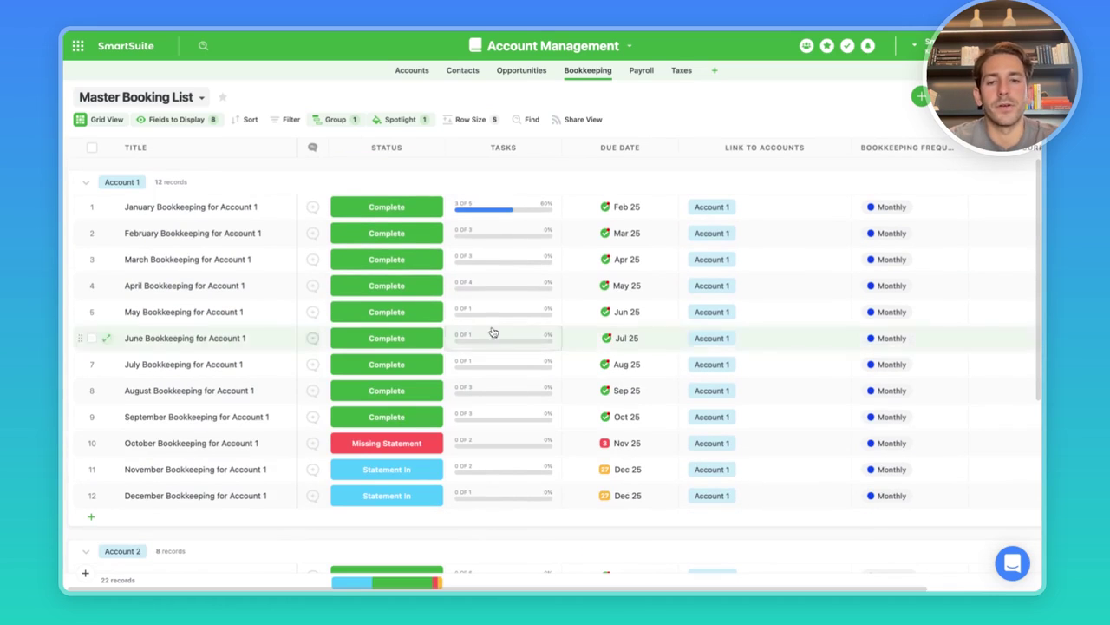
click(540, 206)
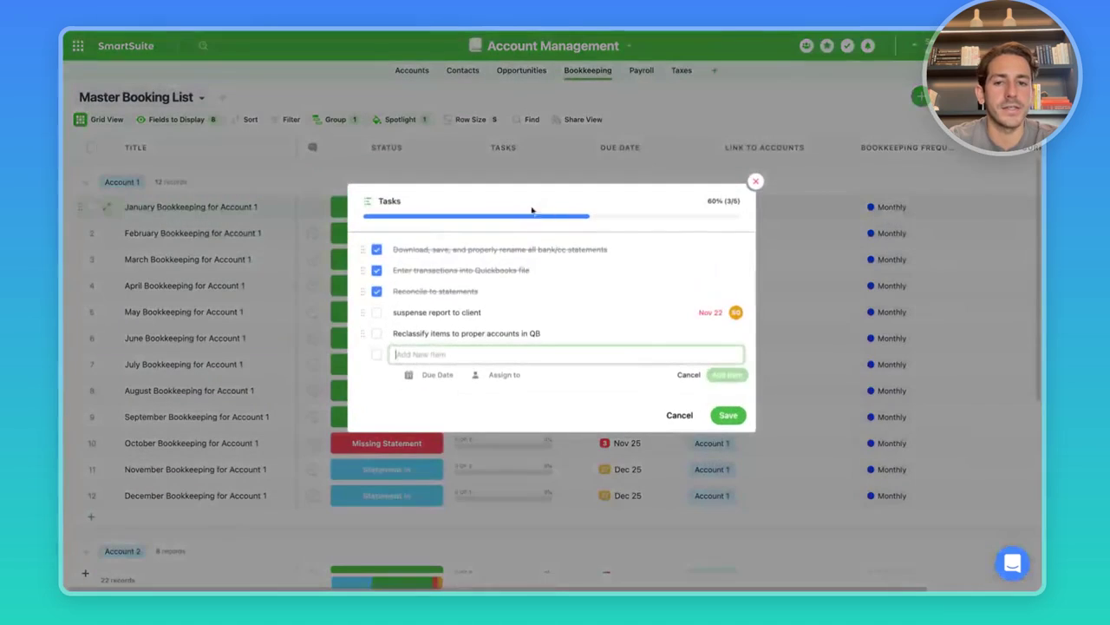
click(376, 313)
click(376, 343)
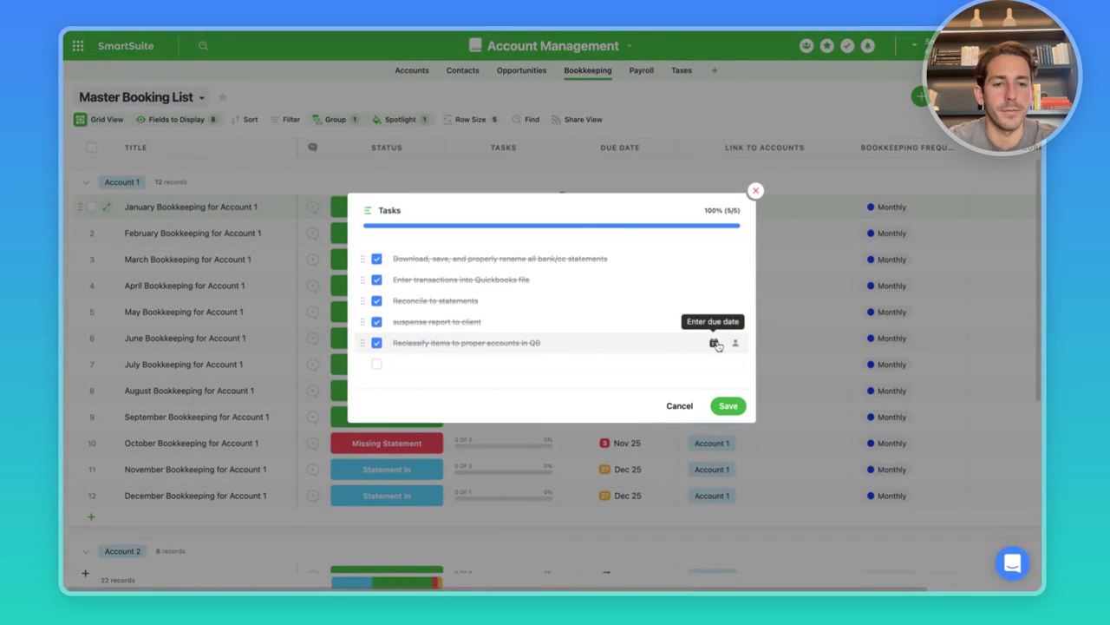
click(729, 405)
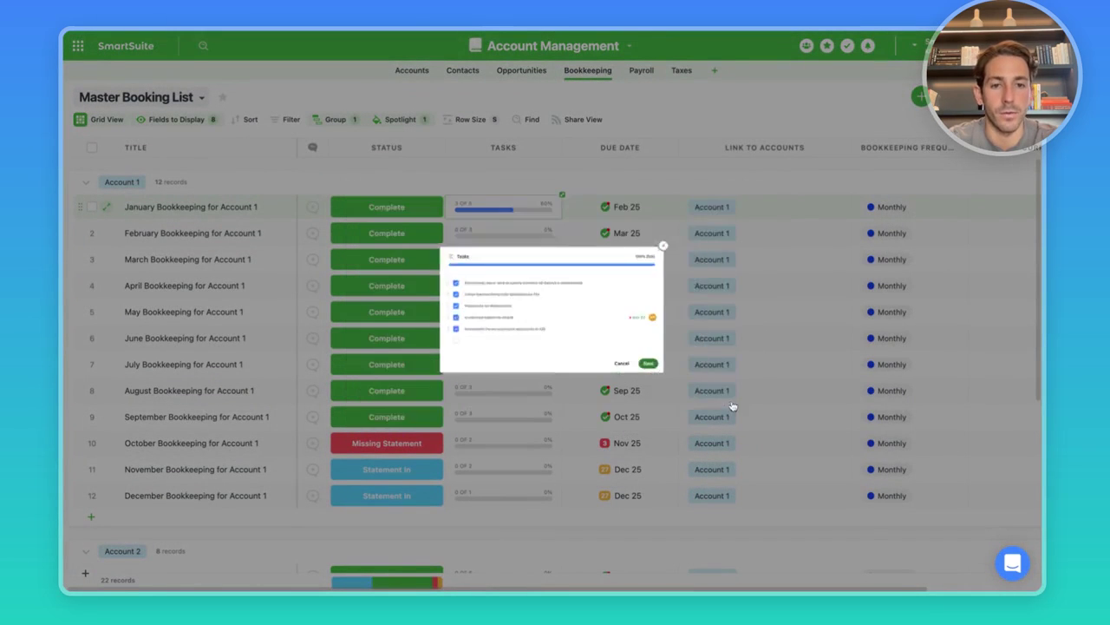
click(375, 208)
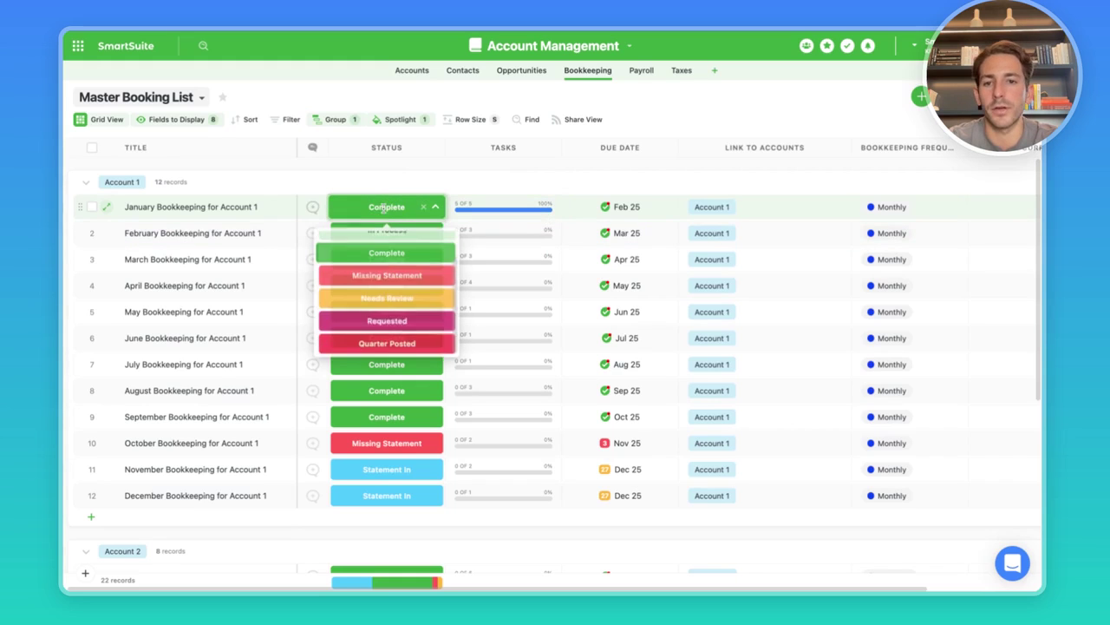
scroll(395, 274, up, 1)
click(394, 274)
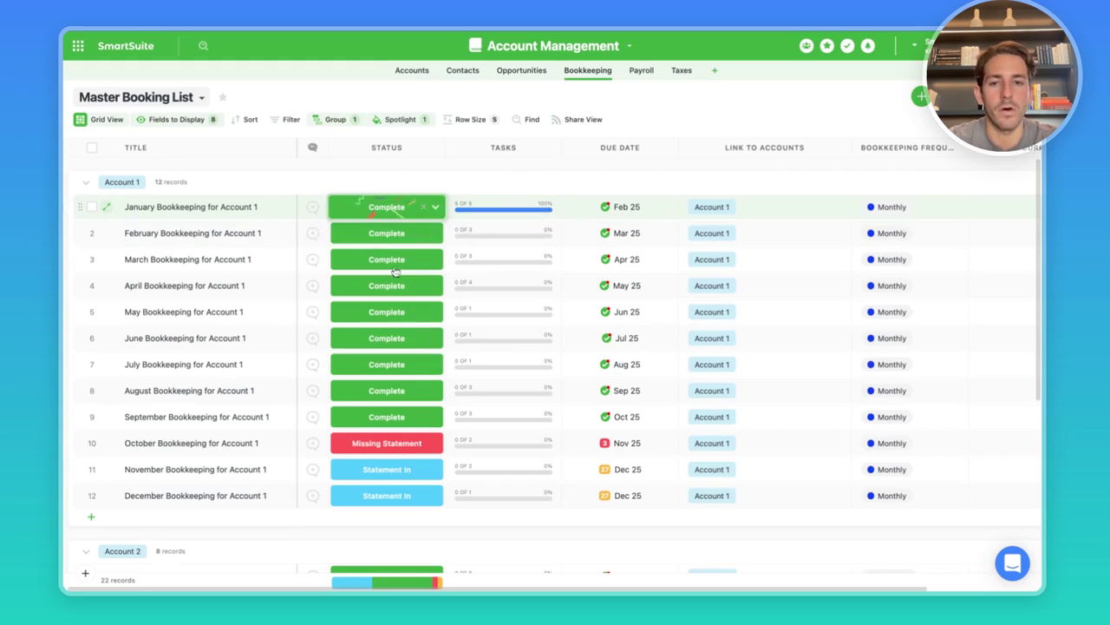
click(392, 210)
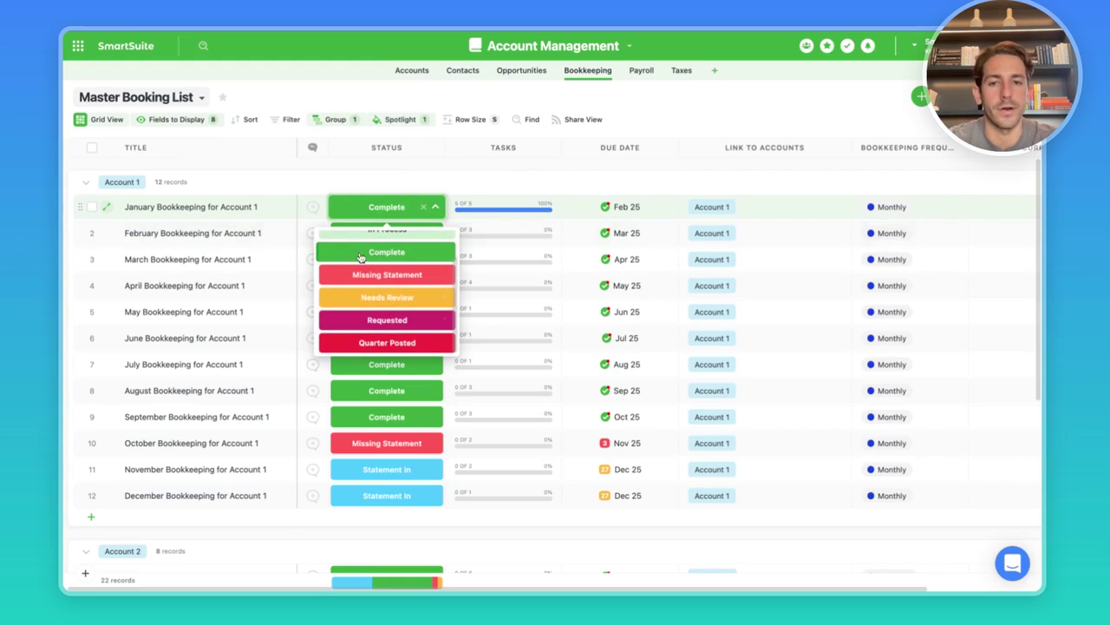
scroll(404, 283, up, 1)
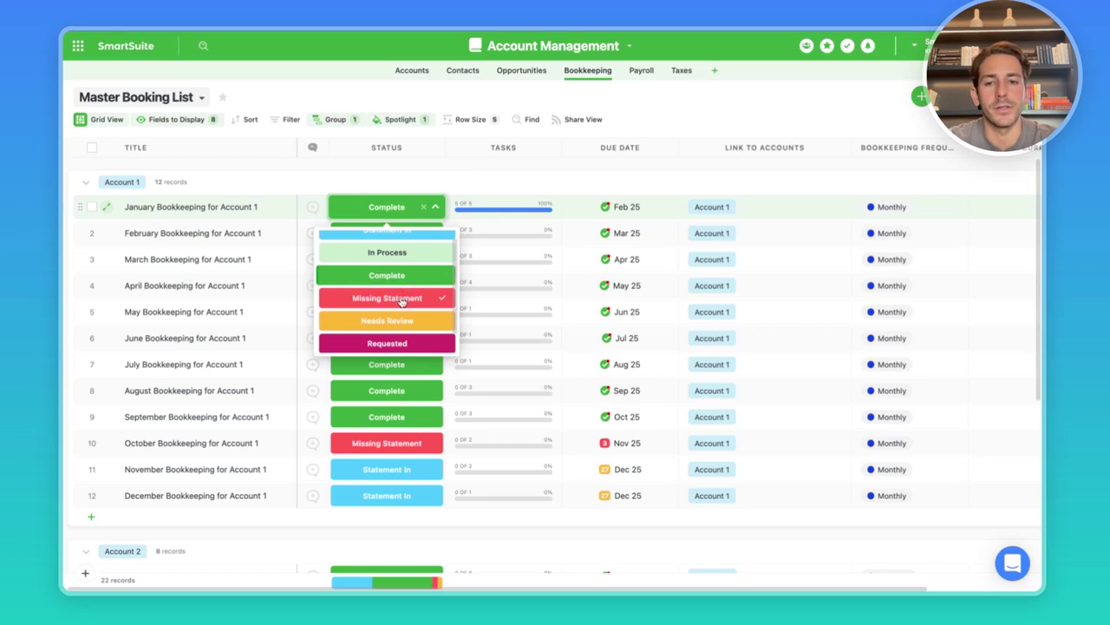
scroll(402, 299, down, 1)
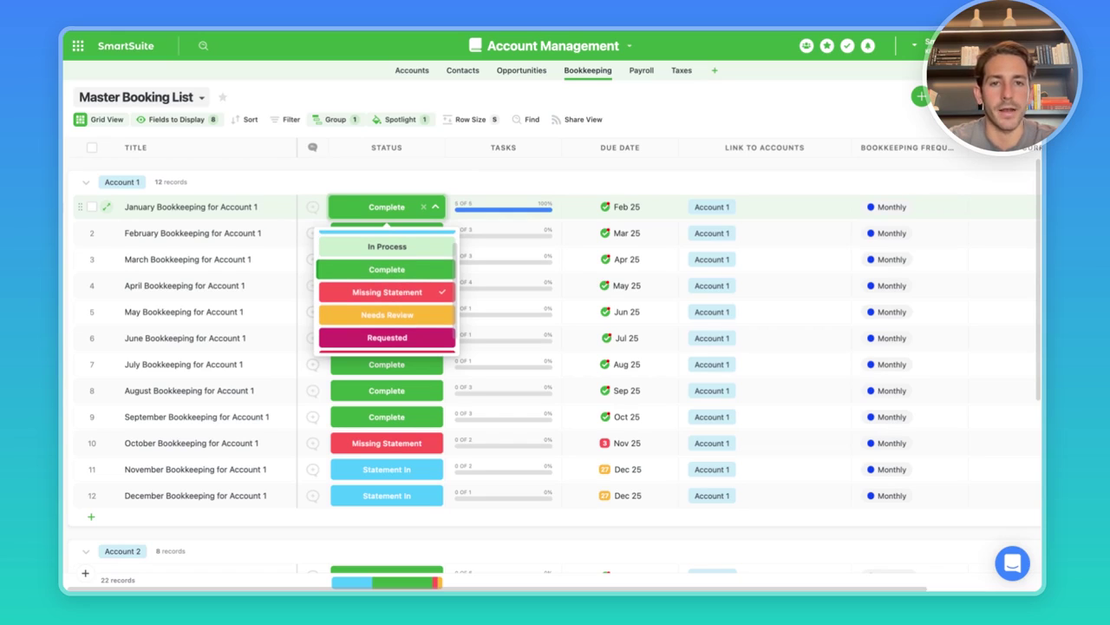
click(626, 233)
click(273, 210)
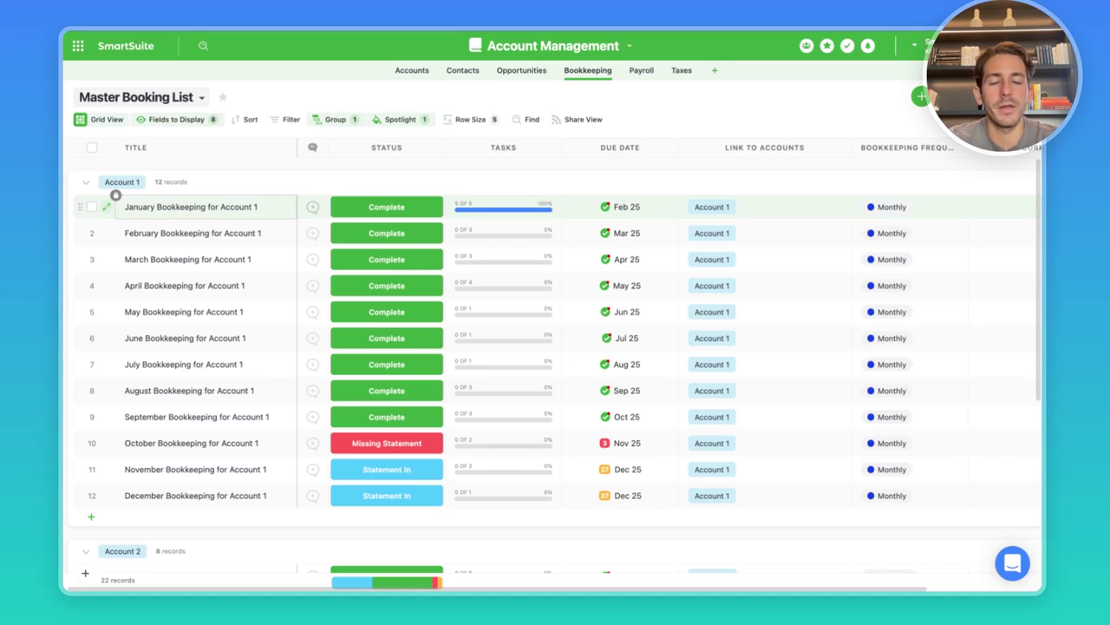
click(386, 207)
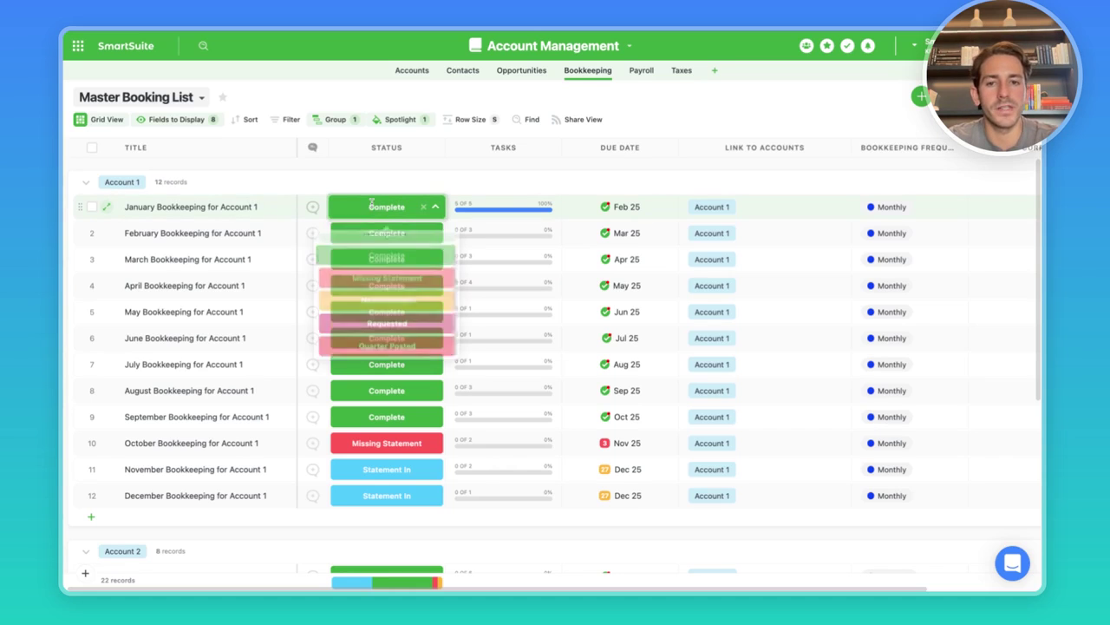
click(401, 256)
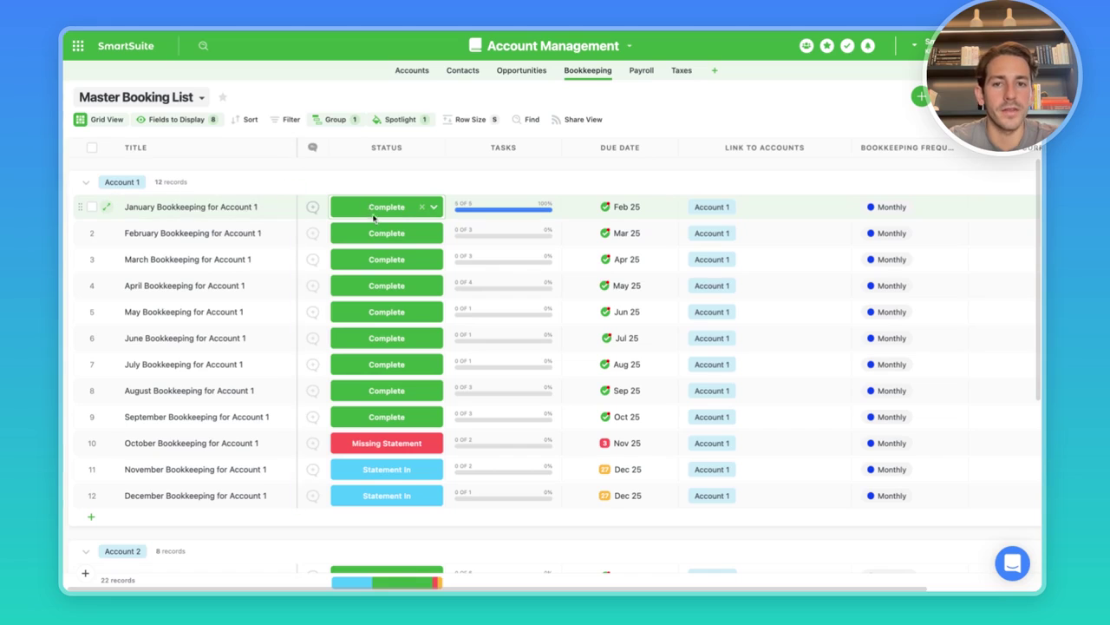
scroll(738, 144, down, 1)
scroll(744, 156, right, 3)
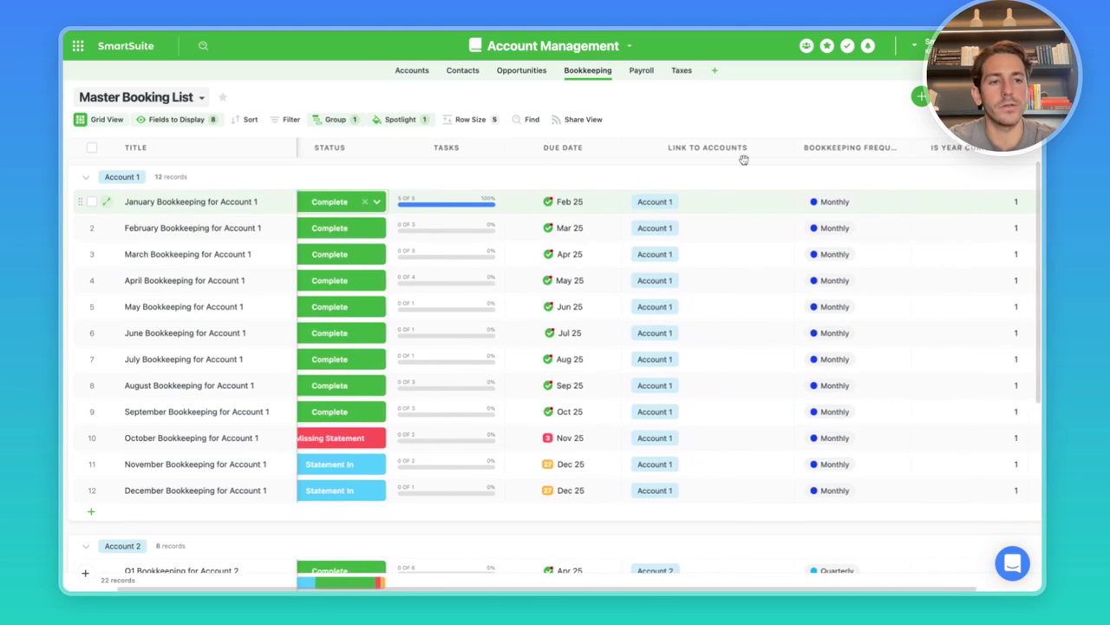
scroll(744, 160, right, 1)
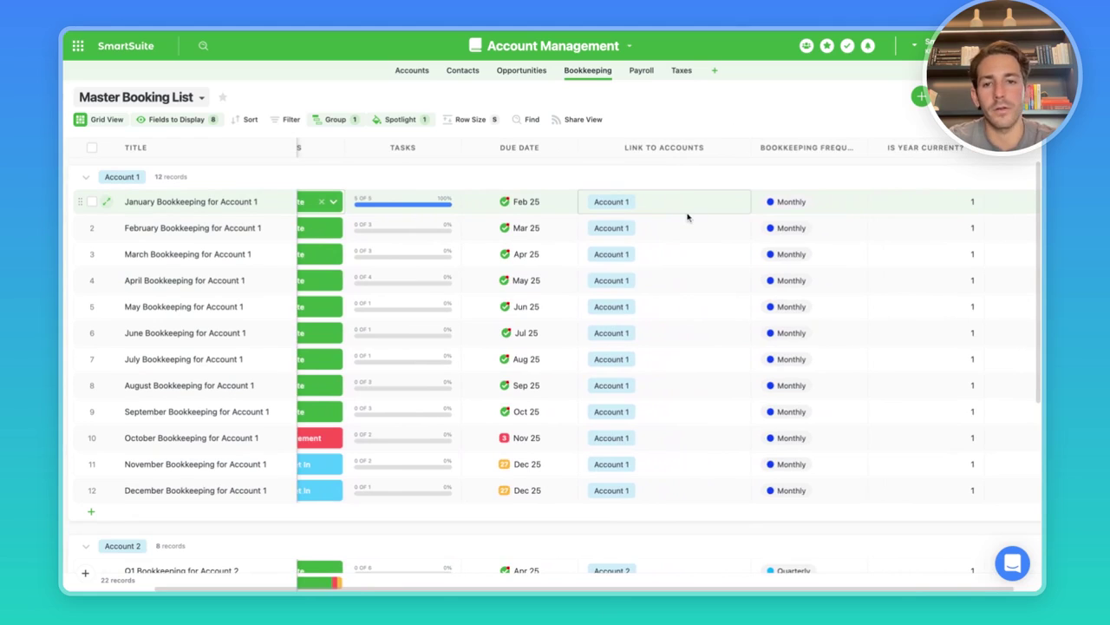
scroll(687, 217, left, 2)
scroll(691, 215, right, 2)
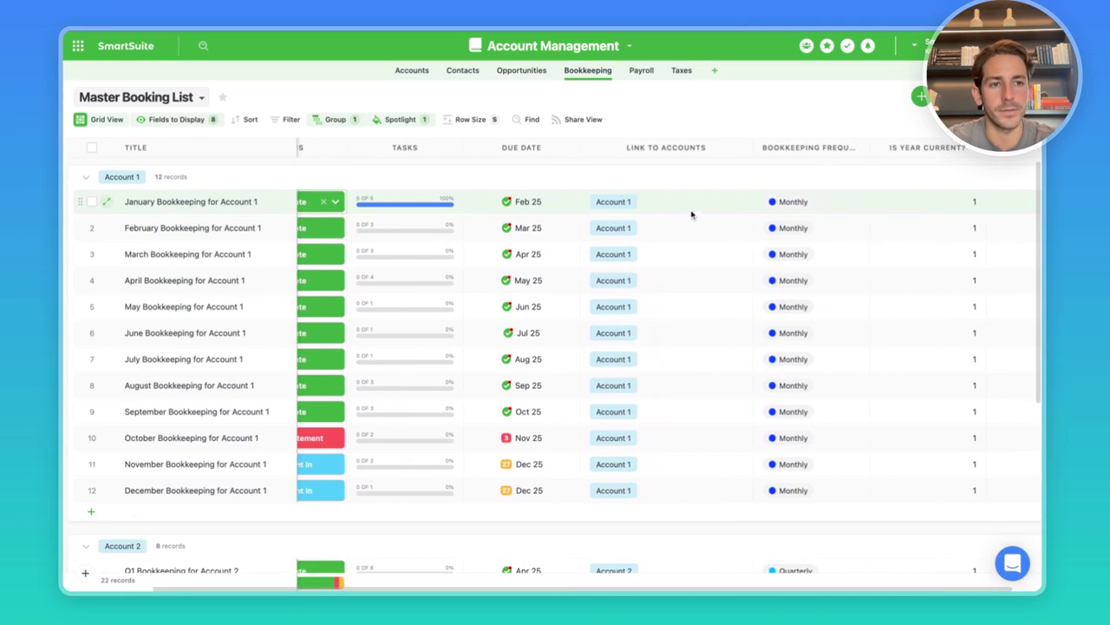
click(945, 150)
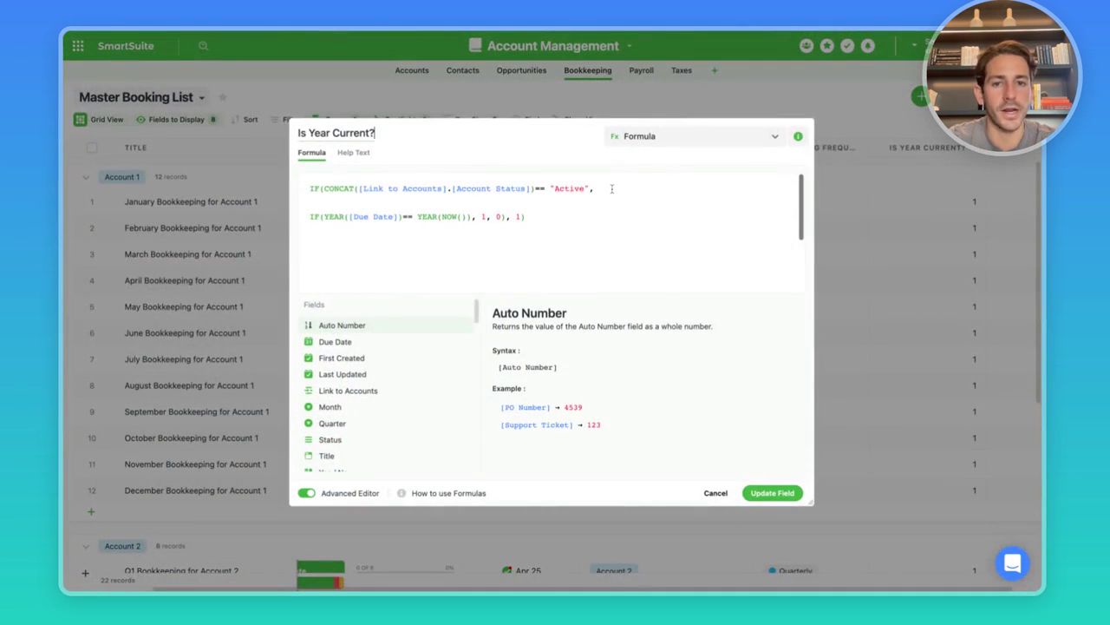
drag(611, 188, 309, 188)
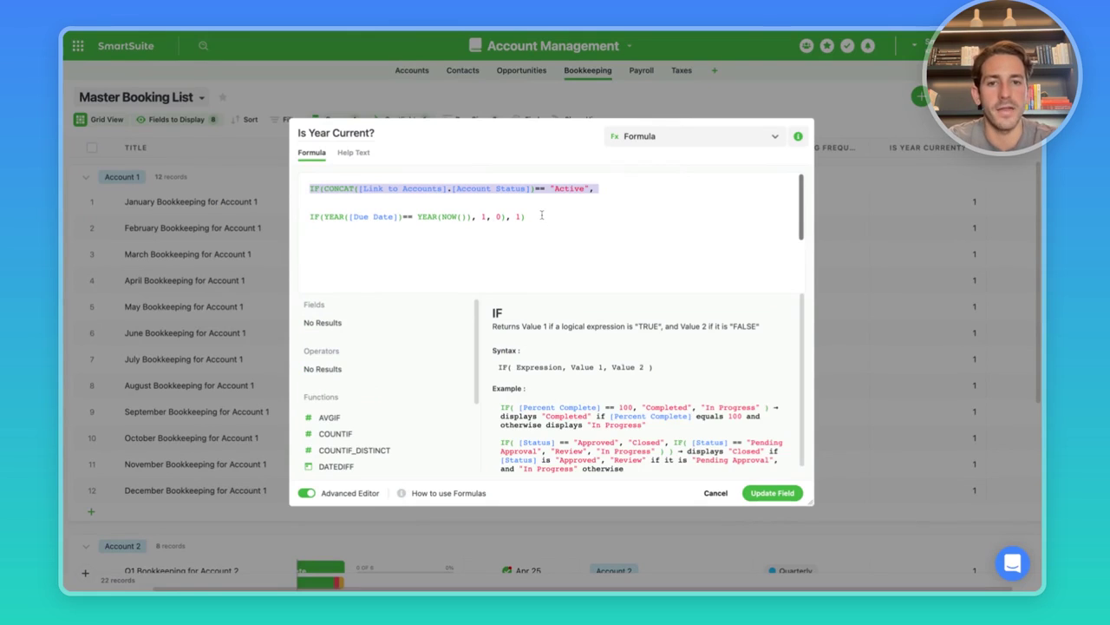
click(258, 258)
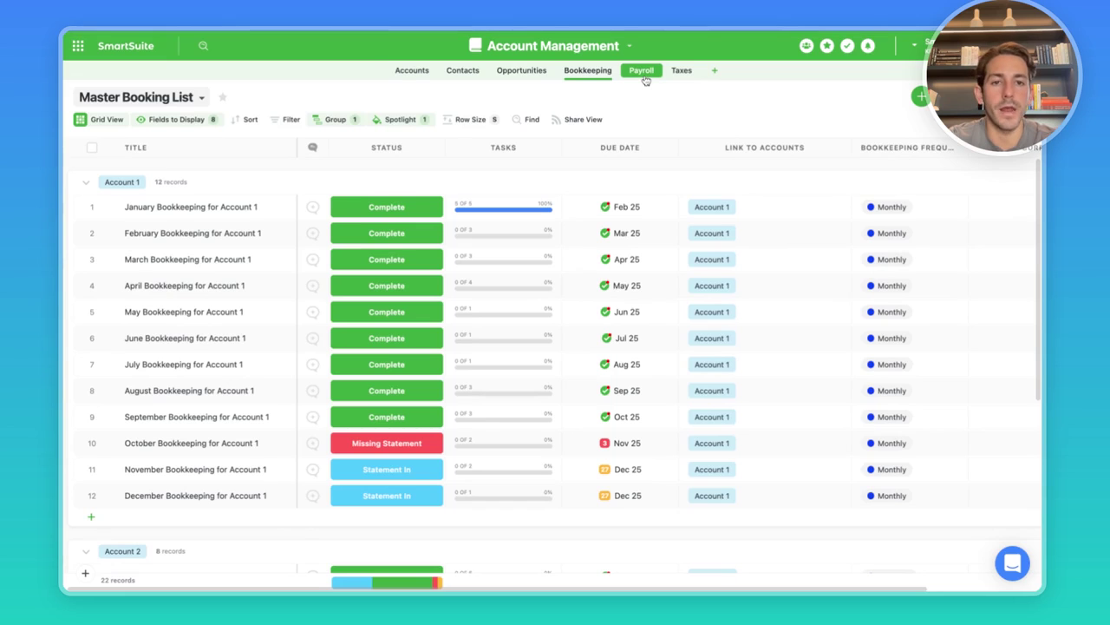
Step: View Account 3's Q1 payroll Status options, leaving it Complete, then go to the Taxes grid
click(643, 74)
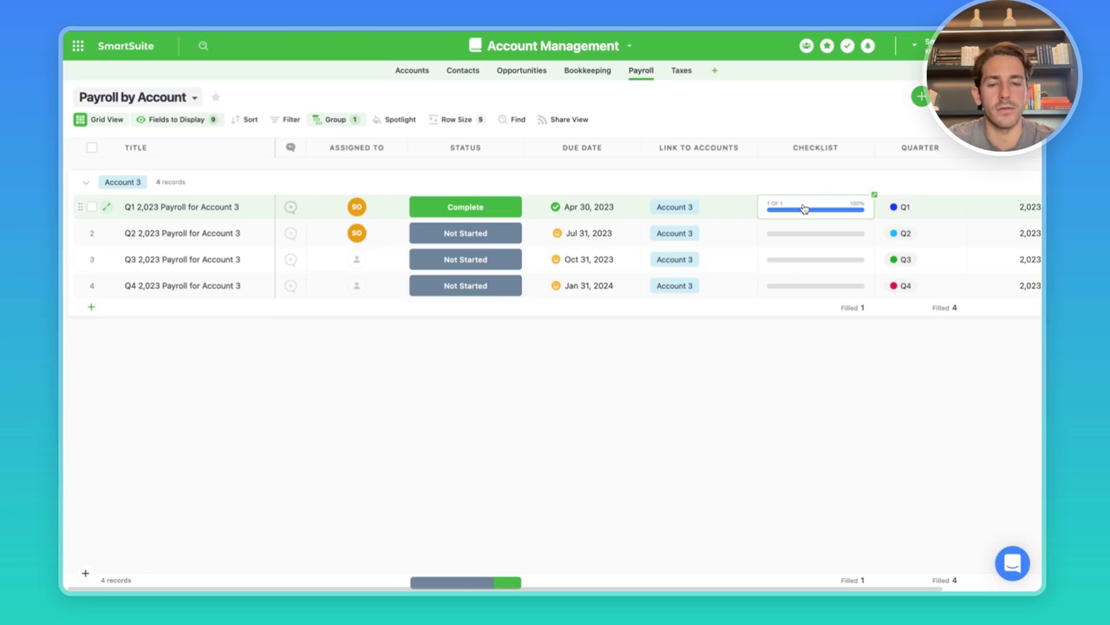
click(465, 206)
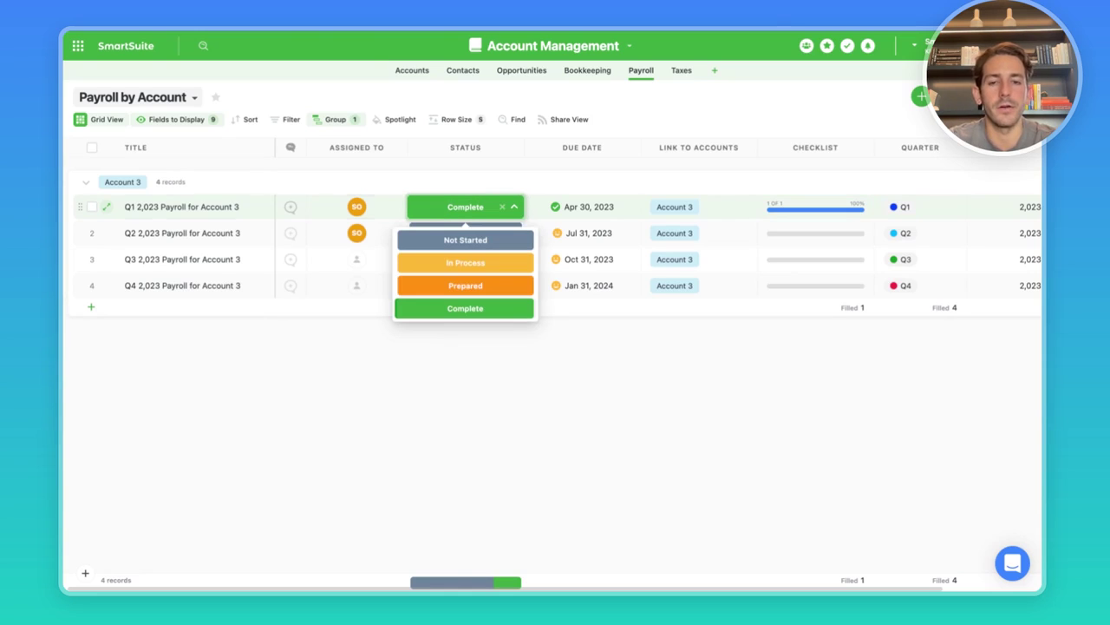
click(270, 228)
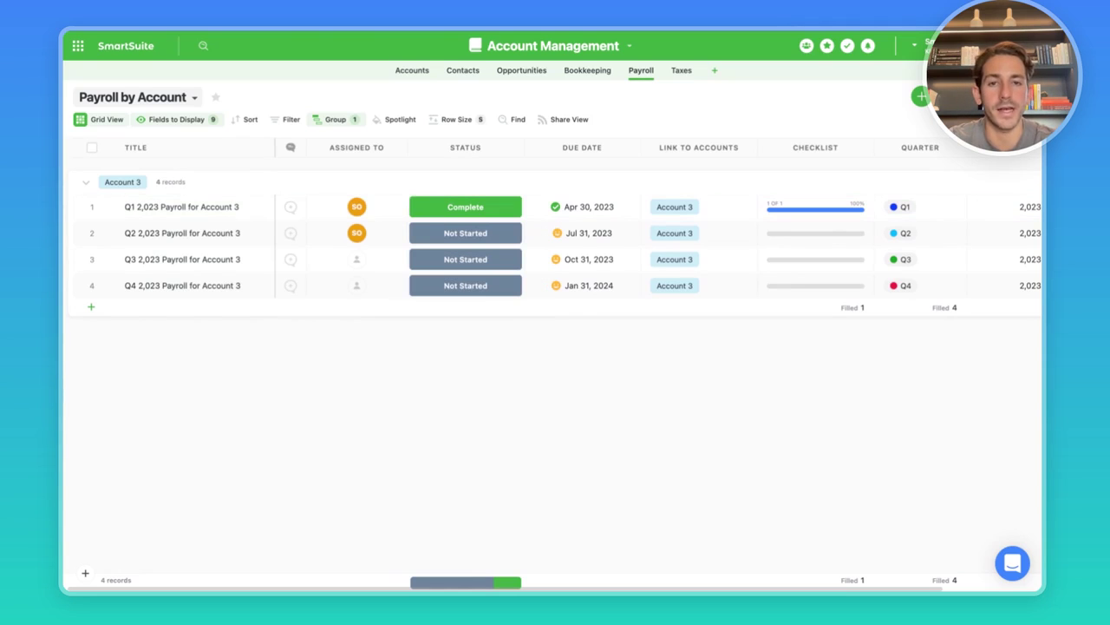
click(680, 72)
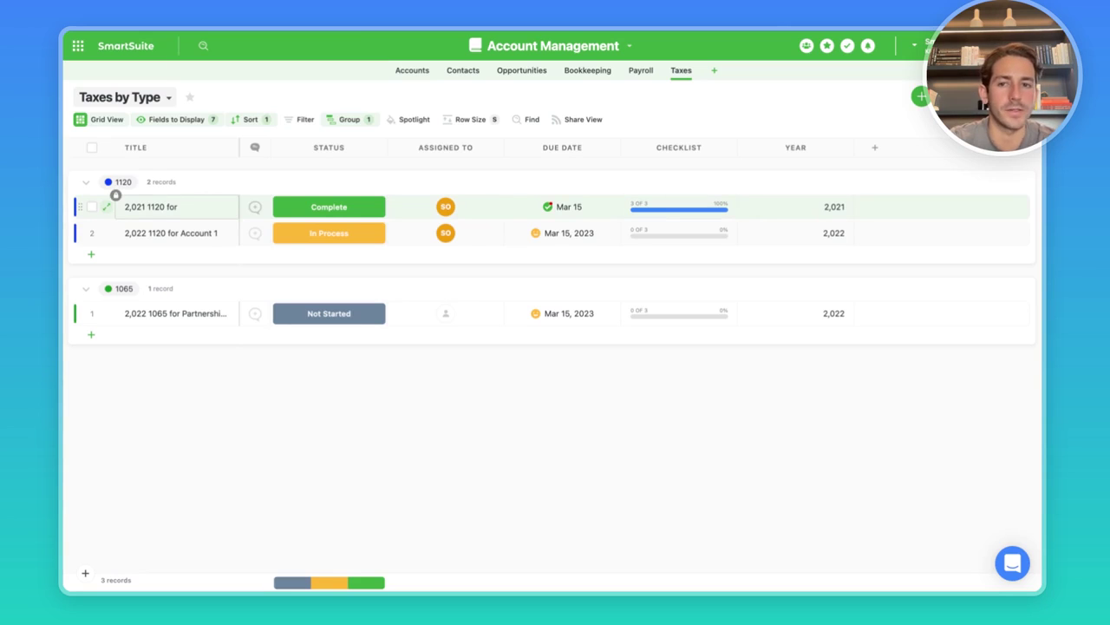
Step: Mark the 2022 1065 tax record Complete and view the new 2023 1065 record's checklist
click(319, 314)
click(322, 414)
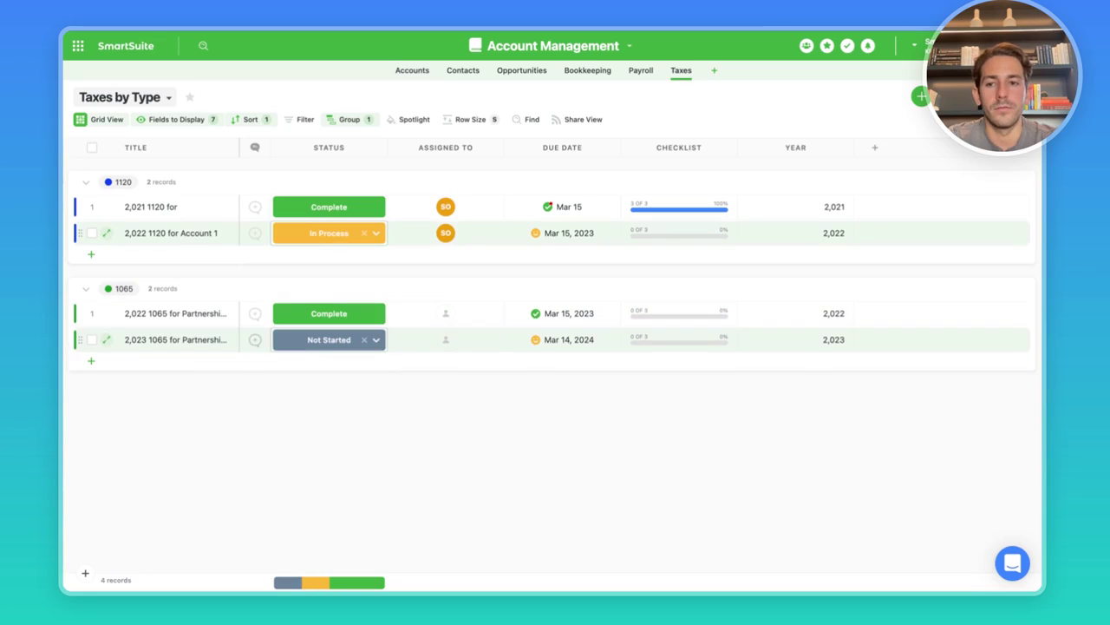
click(677, 339)
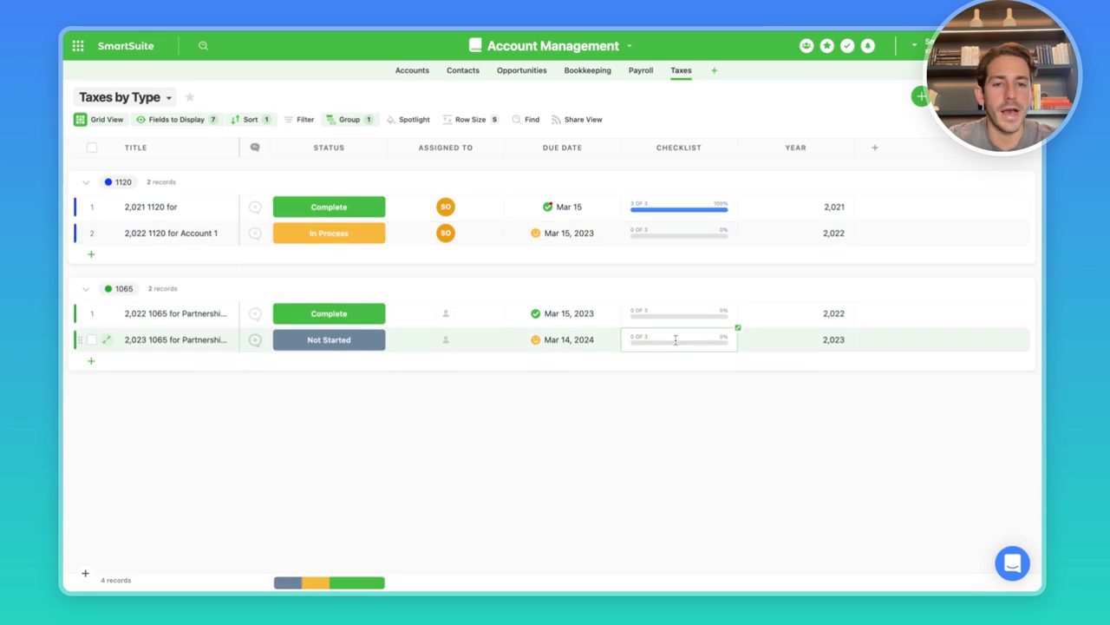
click(677, 339)
click(283, 387)
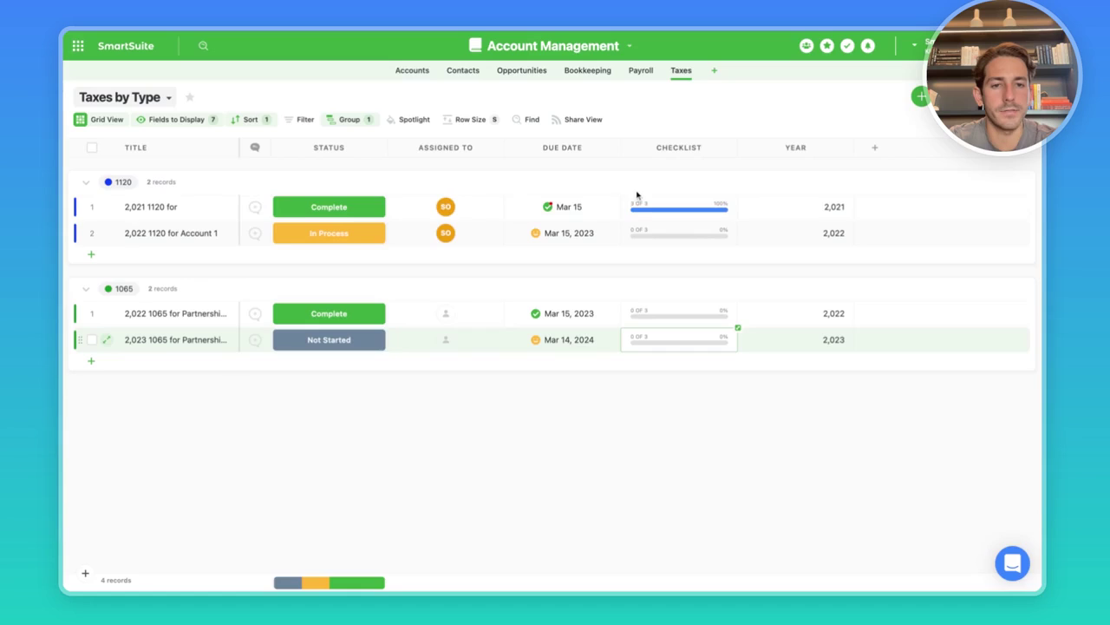
Step: View the 2021 1120 tax record's checklist
click(677, 206)
click(677, 207)
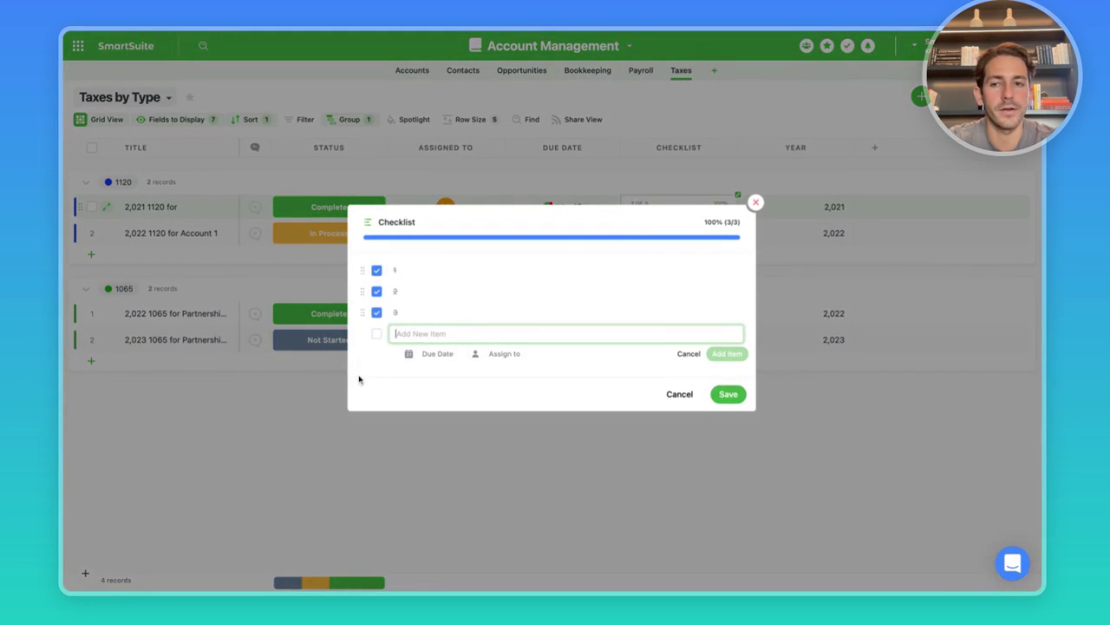
click(288, 390)
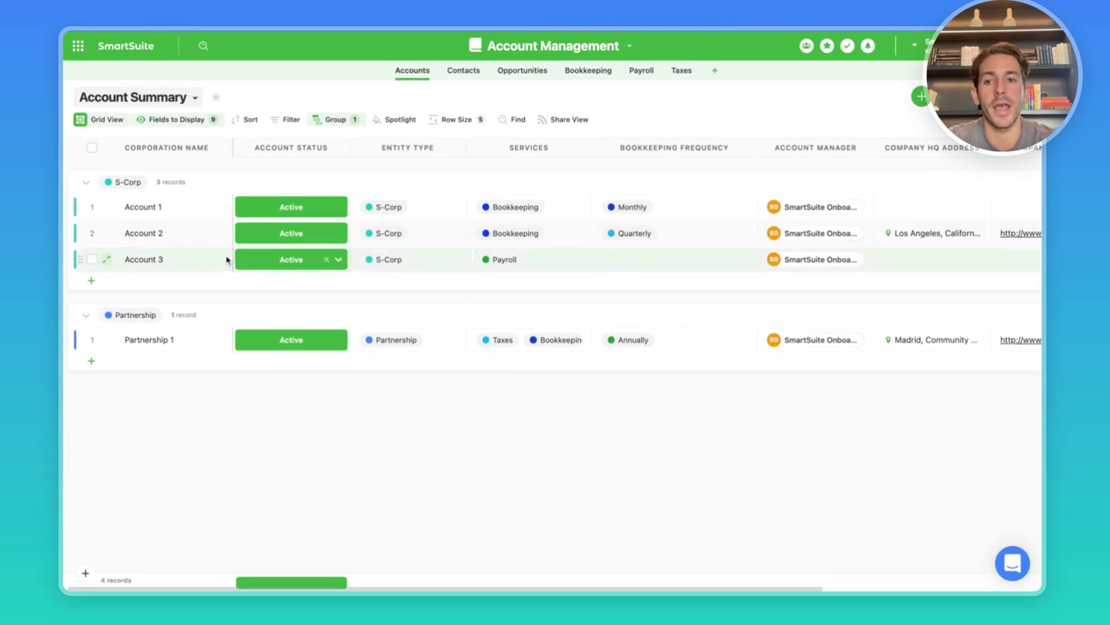
Step: Open the May Bookkeeping for Account 1 record from Account 1's linked Bookkeeping records
click(179, 206)
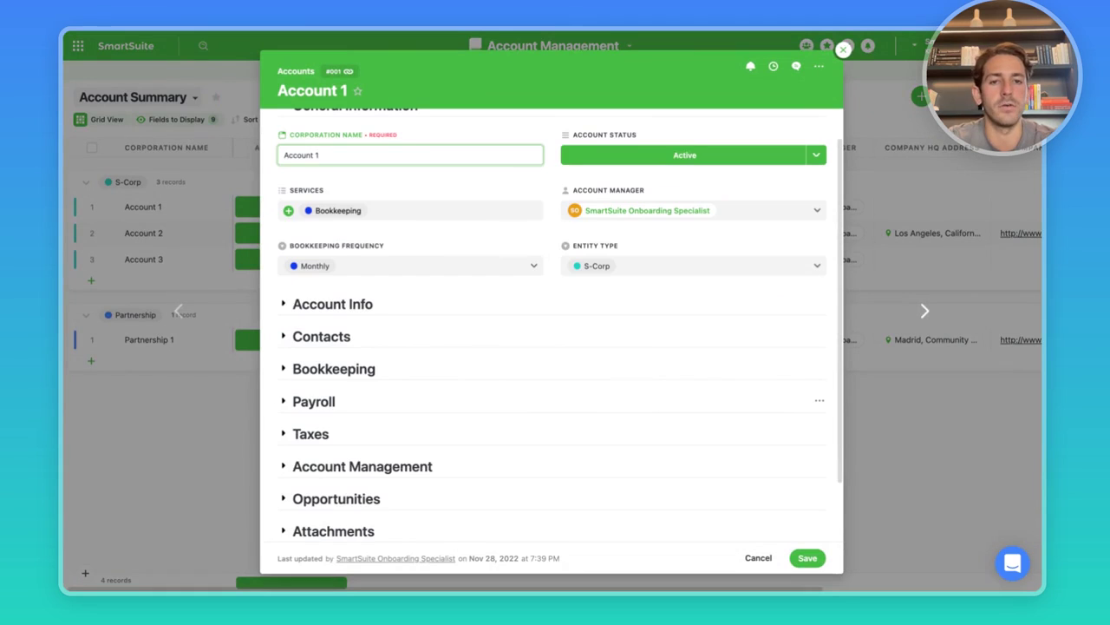
click(373, 368)
scroll(443, 451, down, 1)
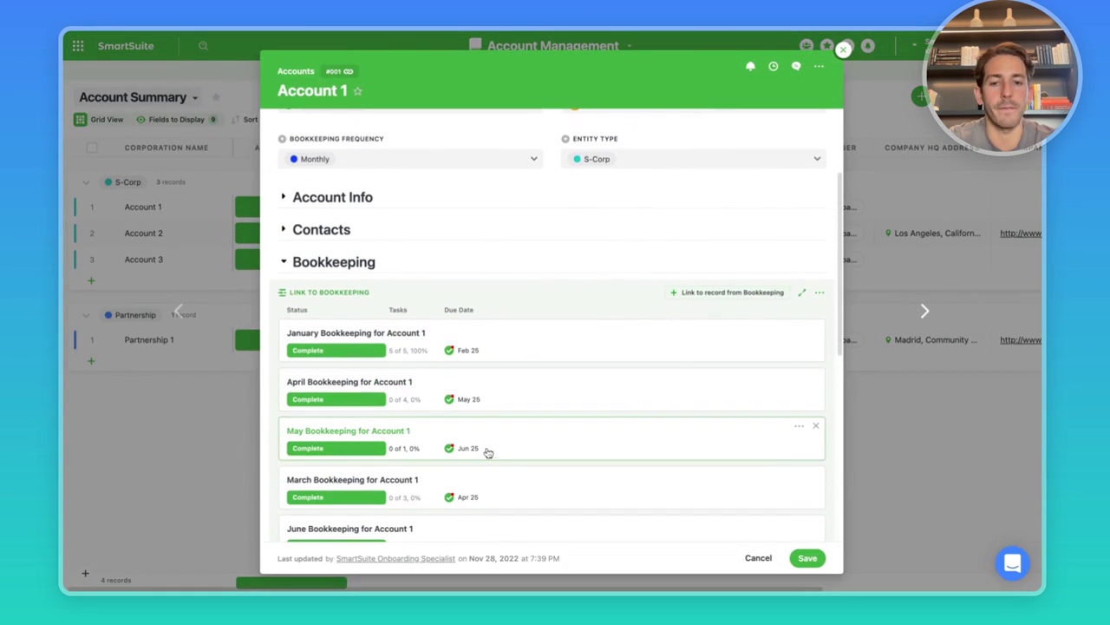
click(491, 449)
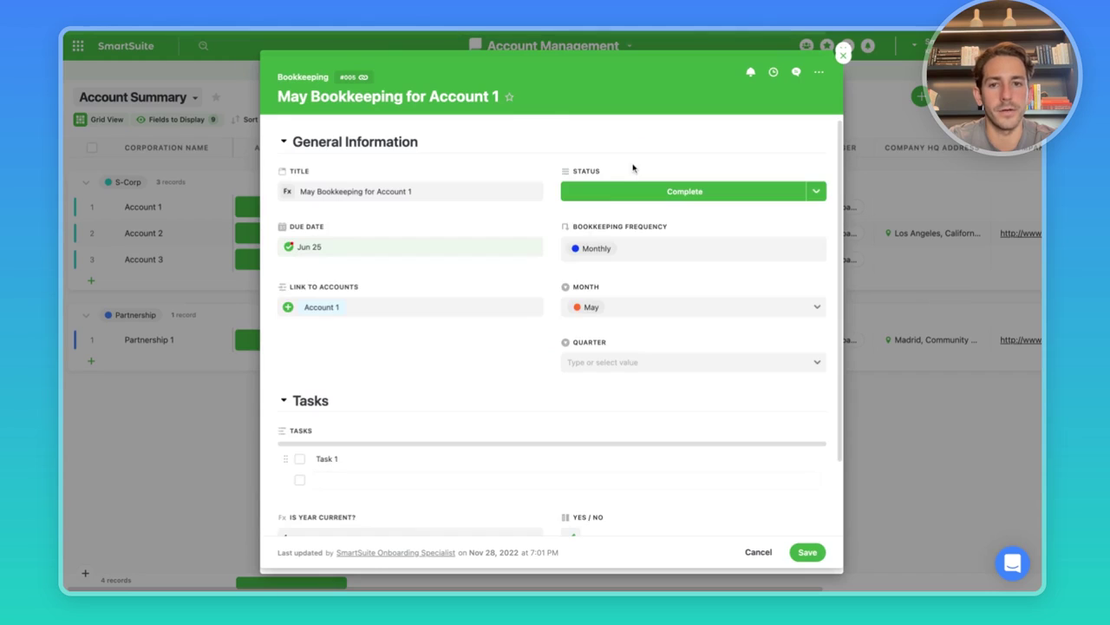
Step: Mark Task 1 as done and bring up the record's activity history
scroll(538, 375, down, 1)
scroll(537, 375, down, 1)
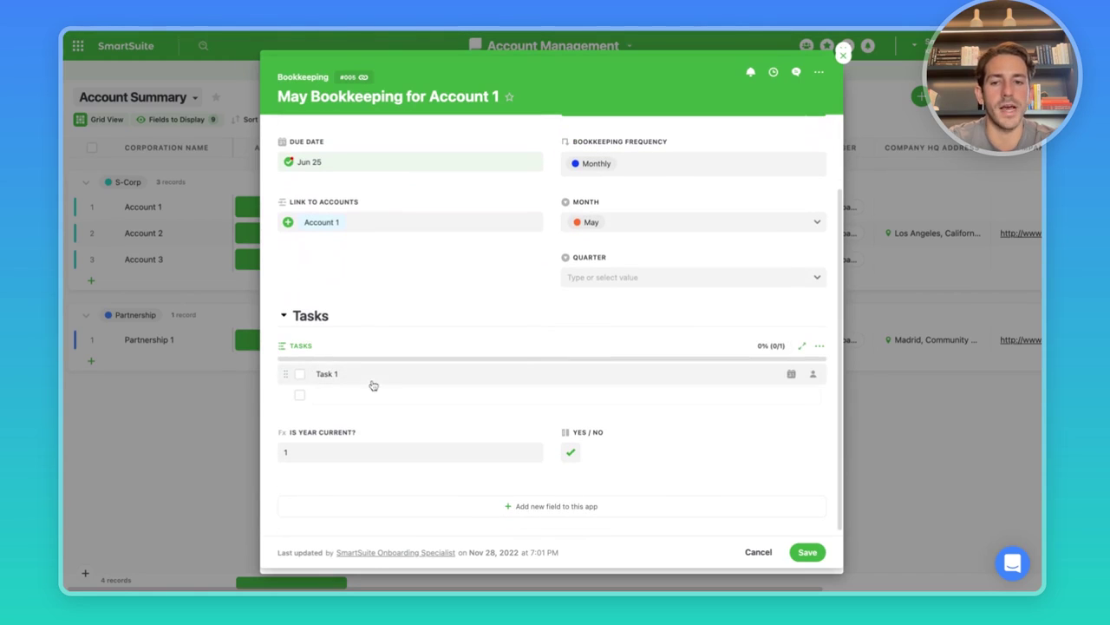
click(300, 374)
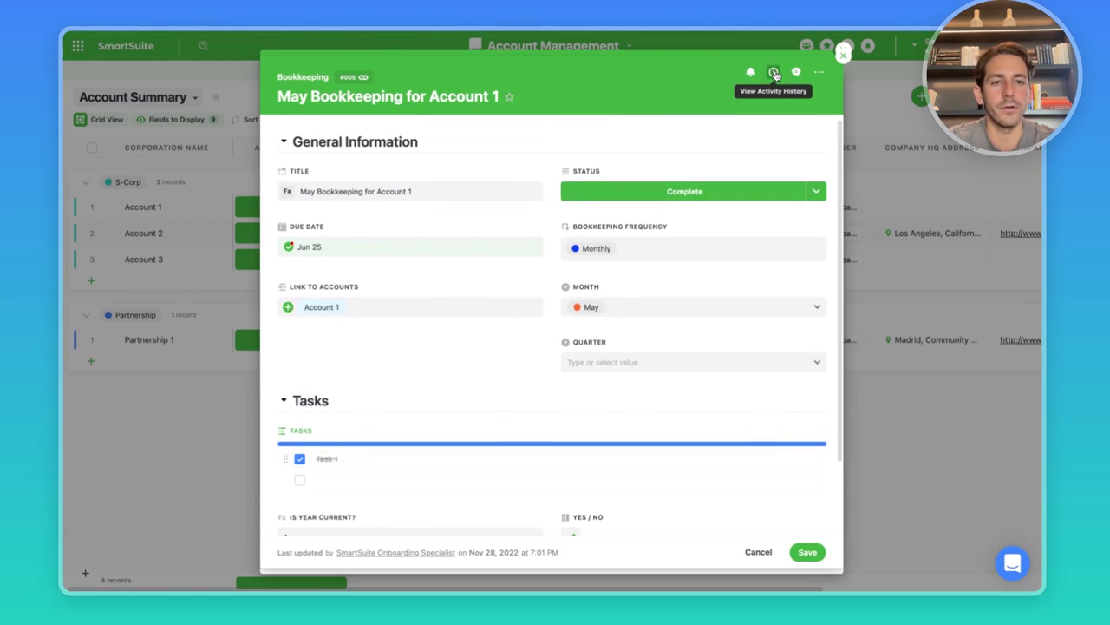
click(773, 72)
Step: Expand the two-field, Tasks and Status history entries, revealing the Requested-to-Complete status change
click(820, 293)
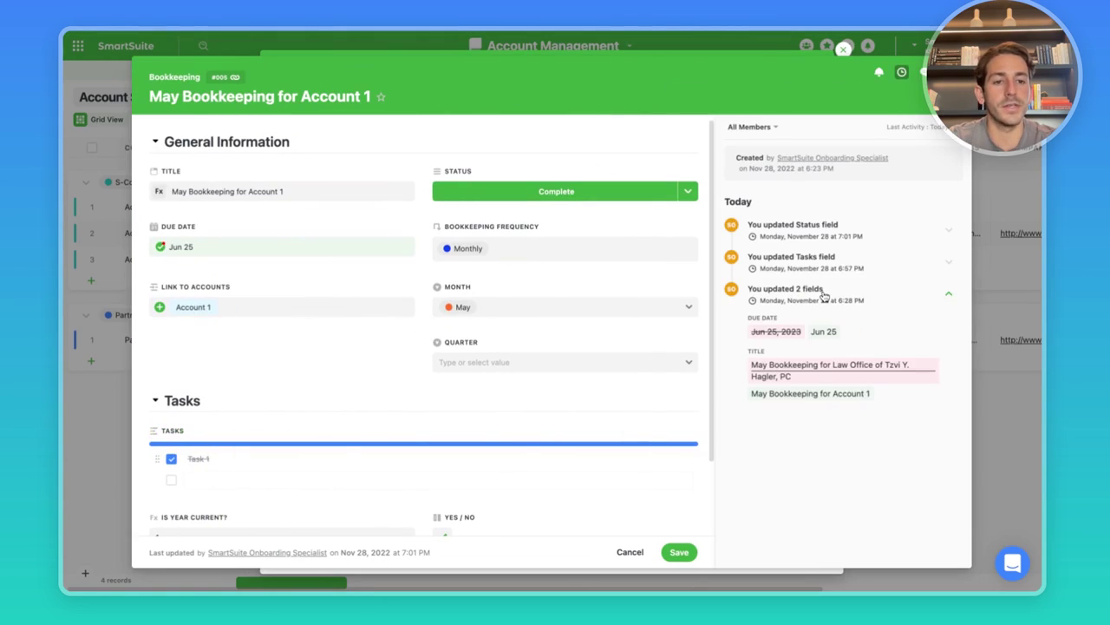
click(826, 269)
click(824, 236)
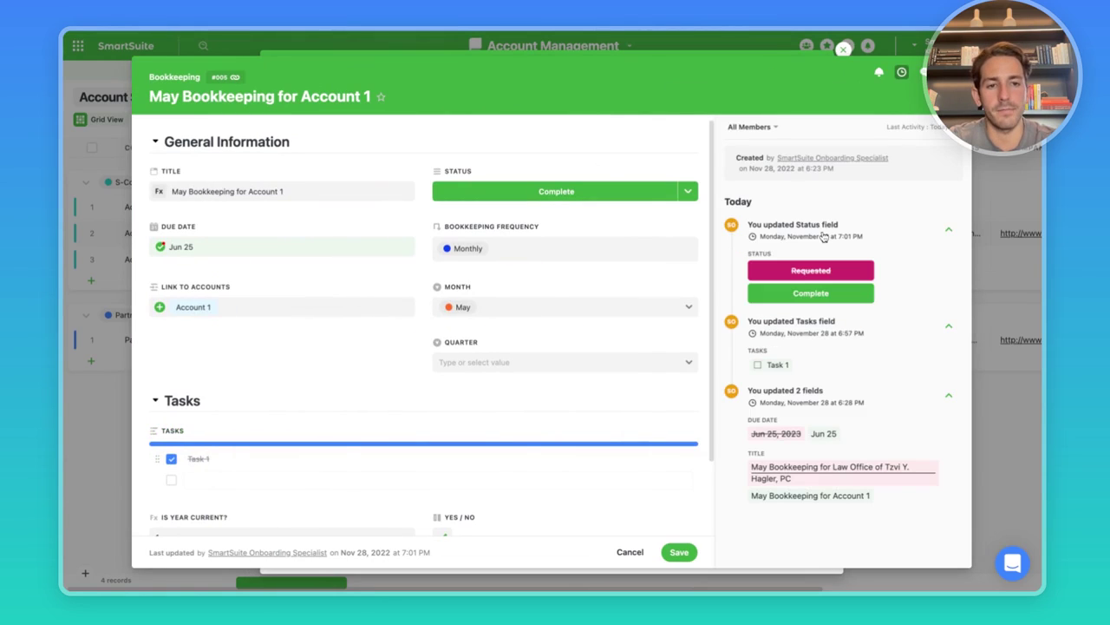